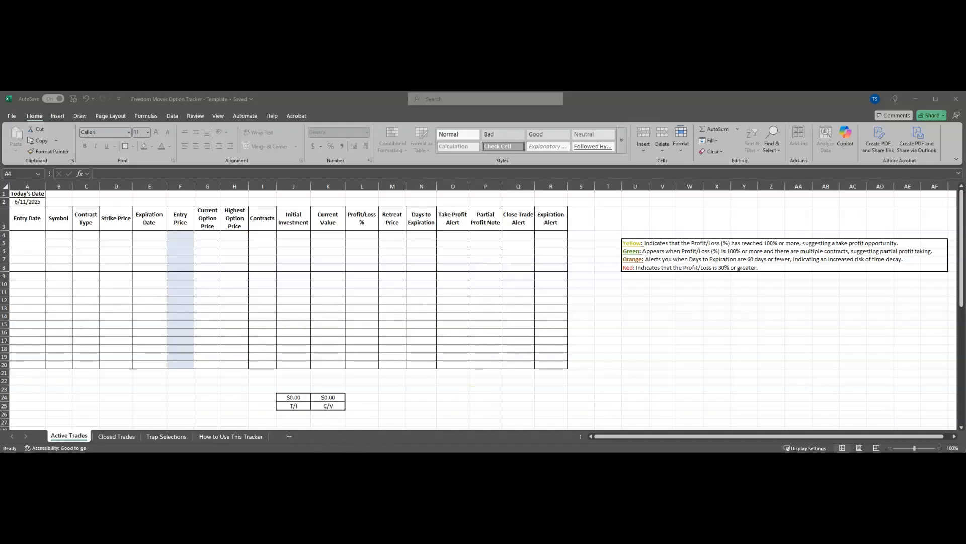
# Look through the Closed Trades, Trap Selections and How to Use This Tracker sheets, and return to Active Trades
pyautogui.click(71, 437)
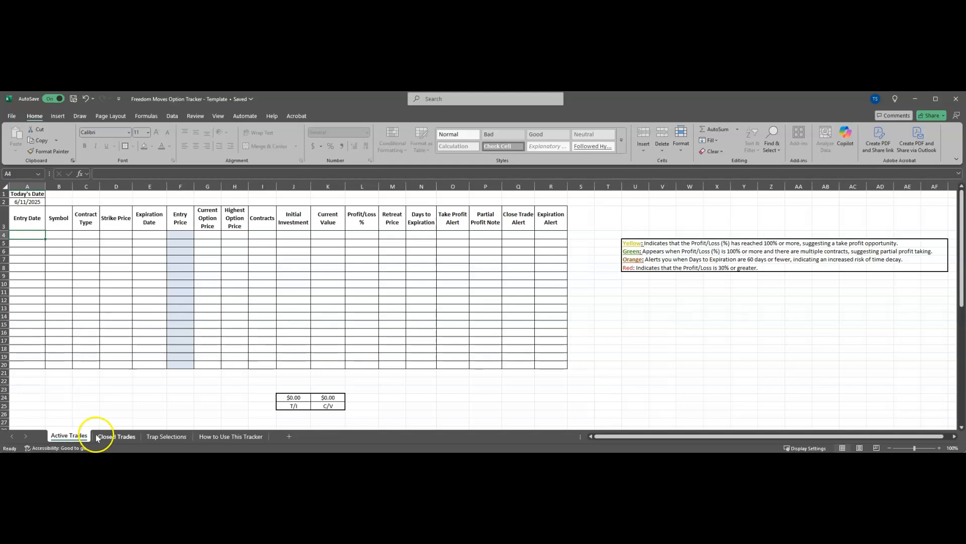
pyautogui.click(119, 436)
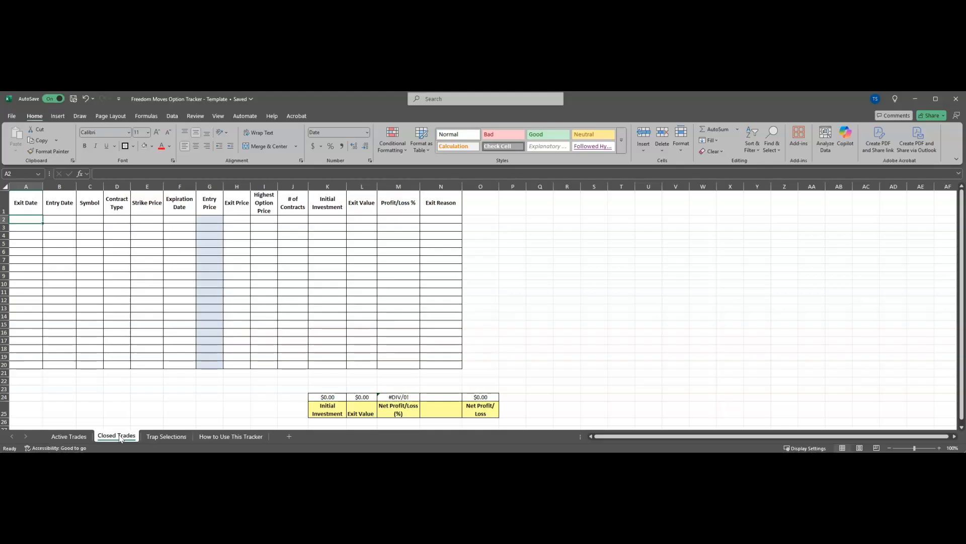
pyautogui.click(157, 438)
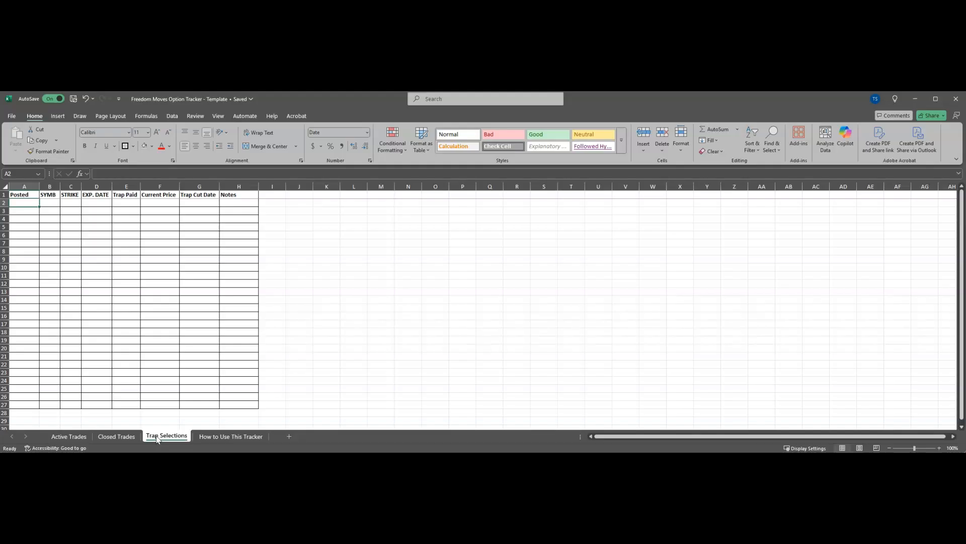
pyautogui.click(204, 437)
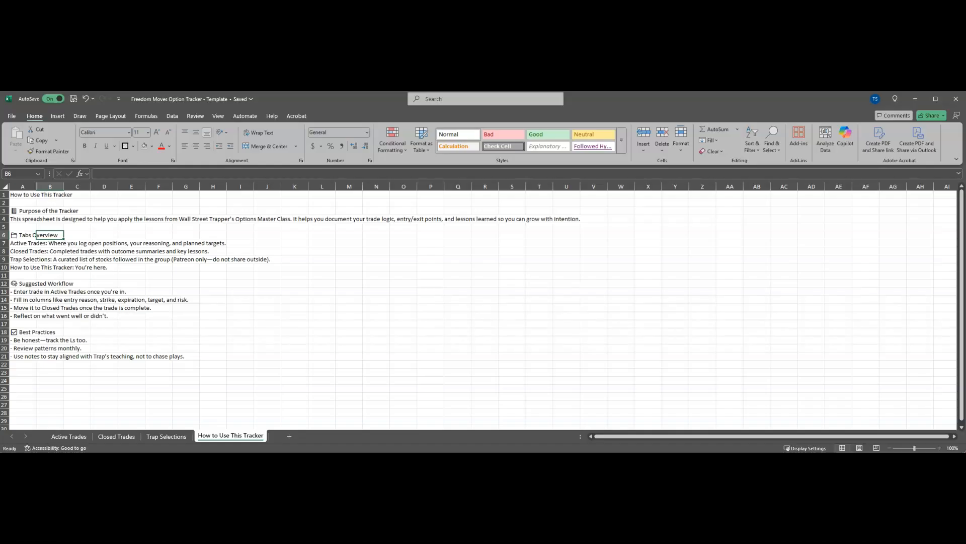
pyautogui.click(65, 434)
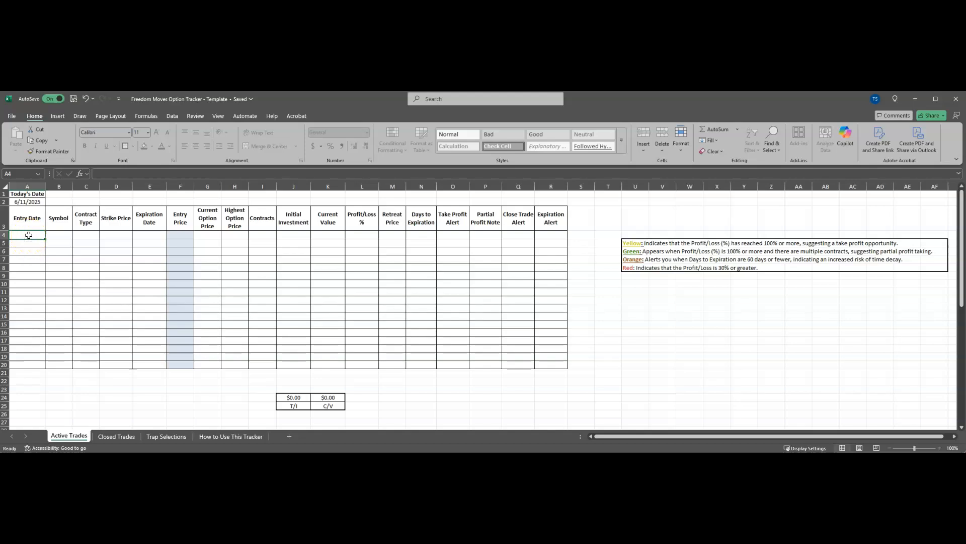
# Start a trade in row 4 with entry date 3/28/25, symbol AVGO and contract type Call
pyautogui.write('3/')
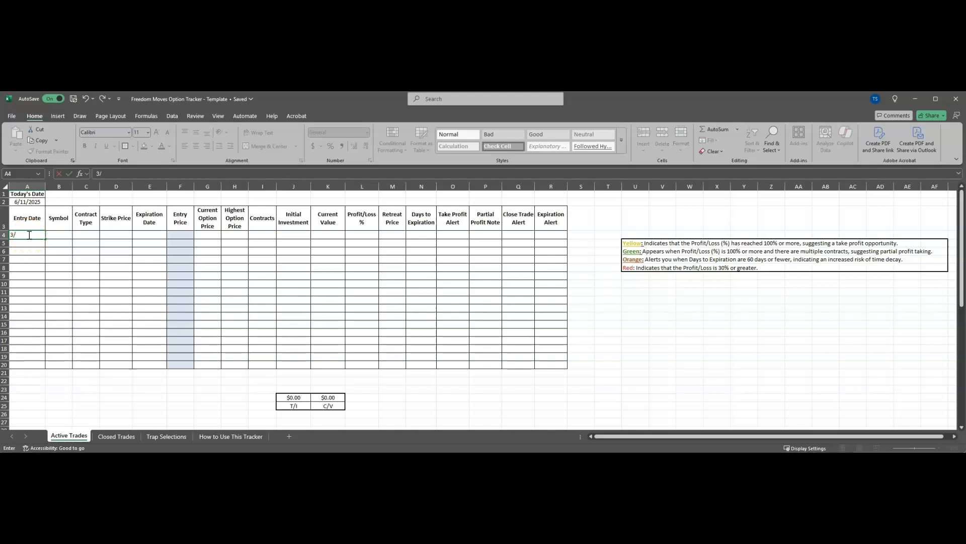
pyautogui.write('28/25')
pyautogui.press('Tab')
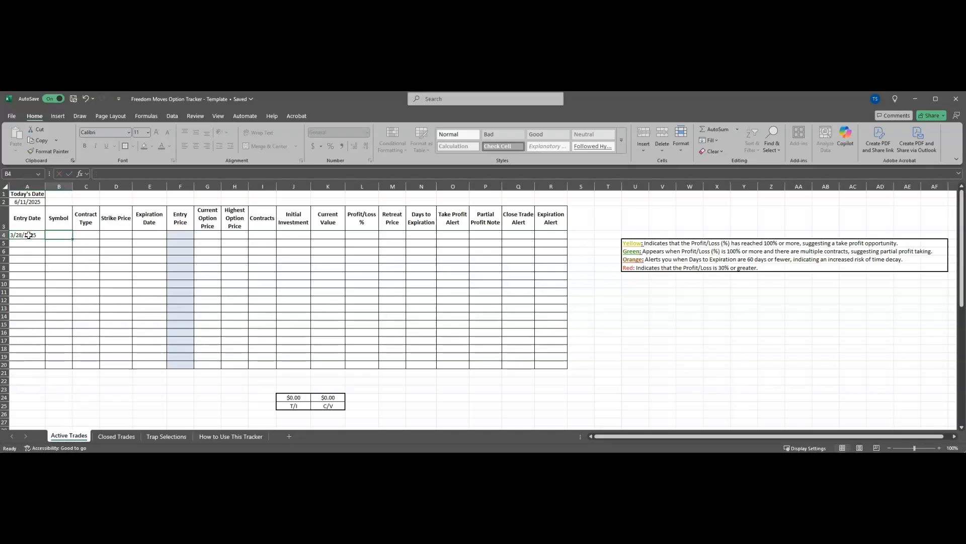
pyautogui.write('AVGO')
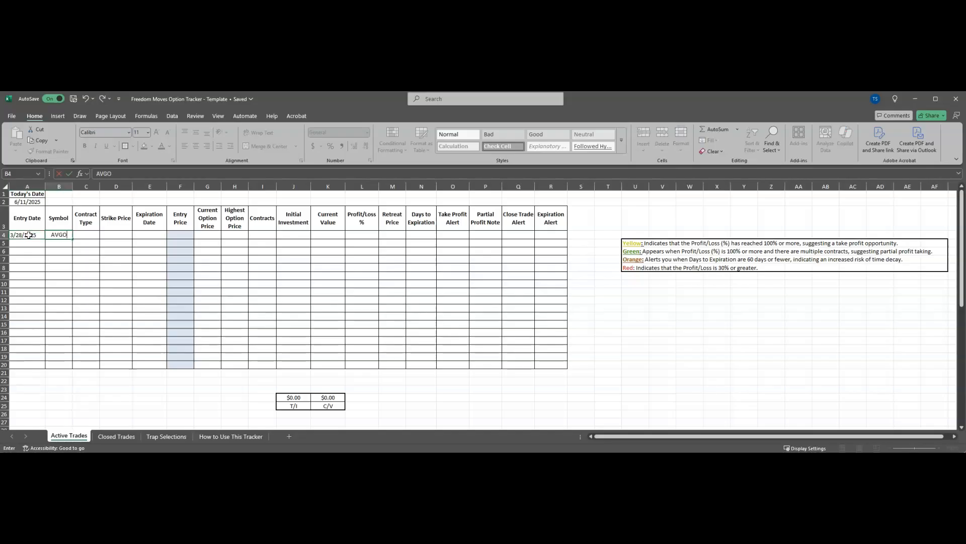
pyautogui.press('Tab')
pyautogui.write('Call')
pyautogui.press('Tab')
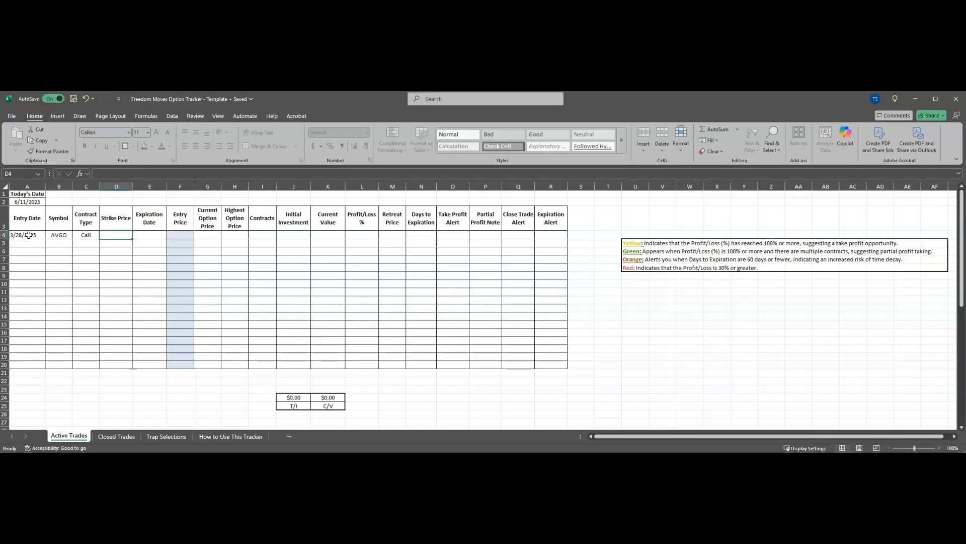
# Enter a strike price of 250 and an expiration date of 8/15/2025 for the AVGO trade
pyautogui.write('250')
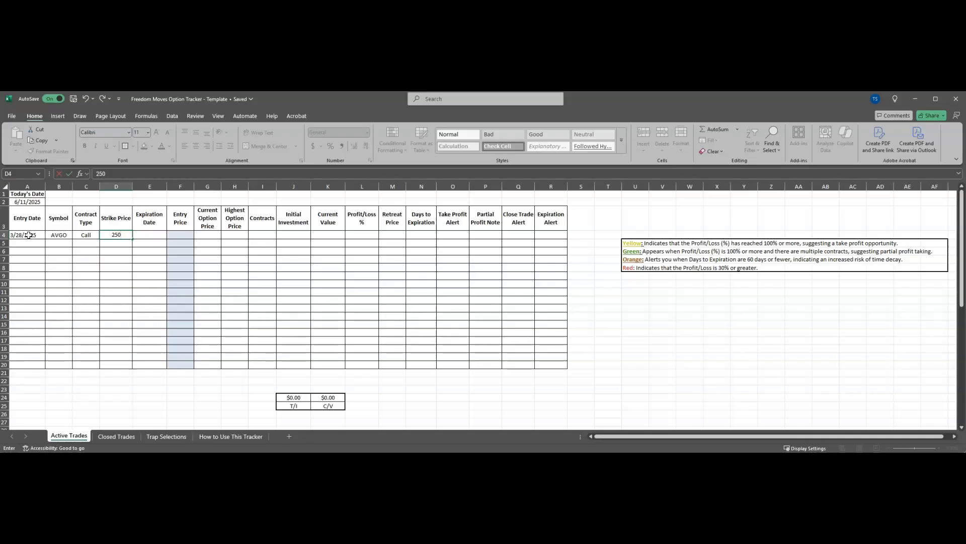
pyautogui.press('Tab')
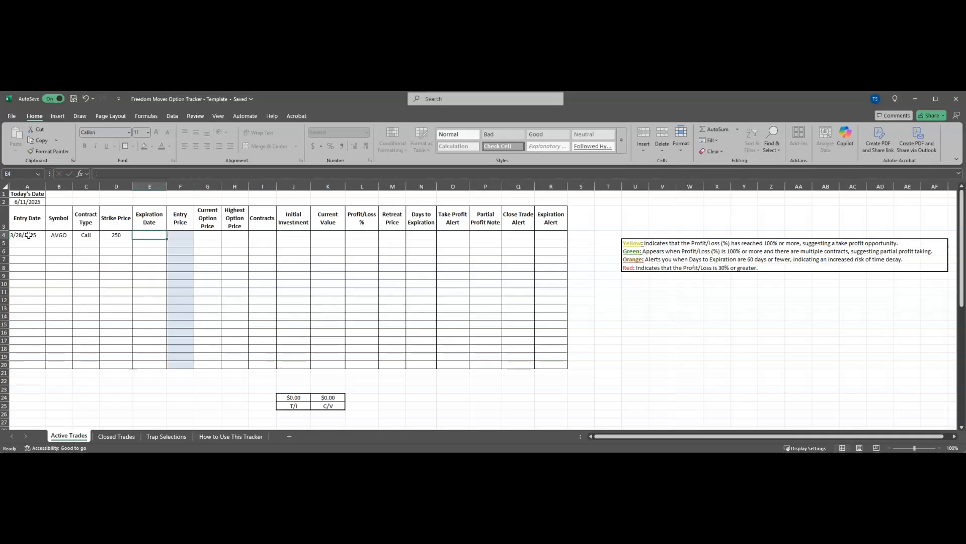
pyautogui.write('8/15/2025')
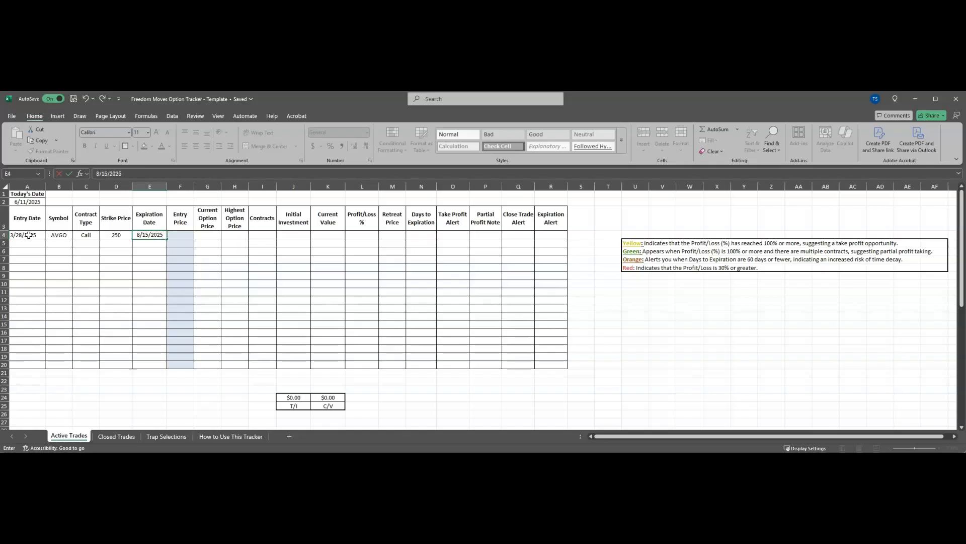
pyautogui.press('Tab')
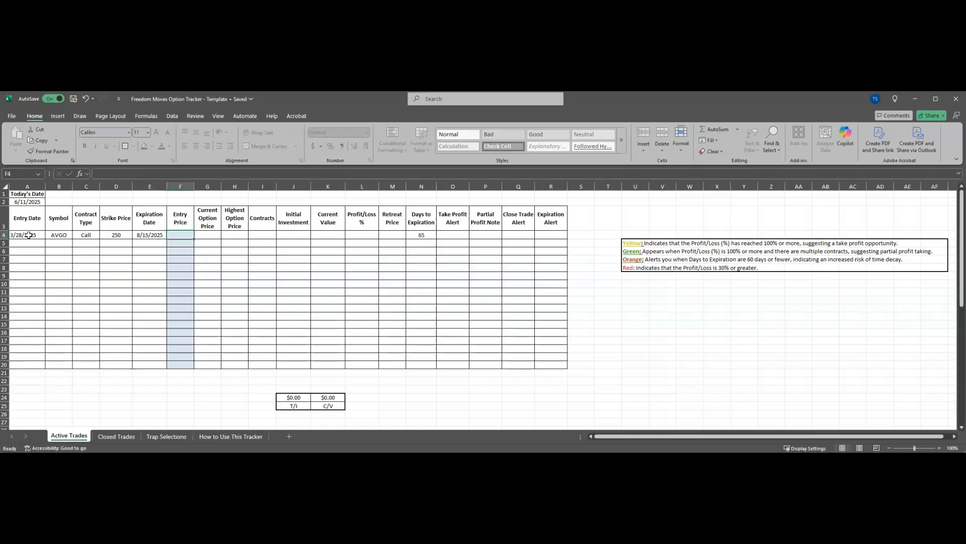
# Enter entry price 10, current option price 10, highest option price 15 and 1 contract for AVGO, and check the calculated cells through Days to Expiration
pyautogui.write('10')
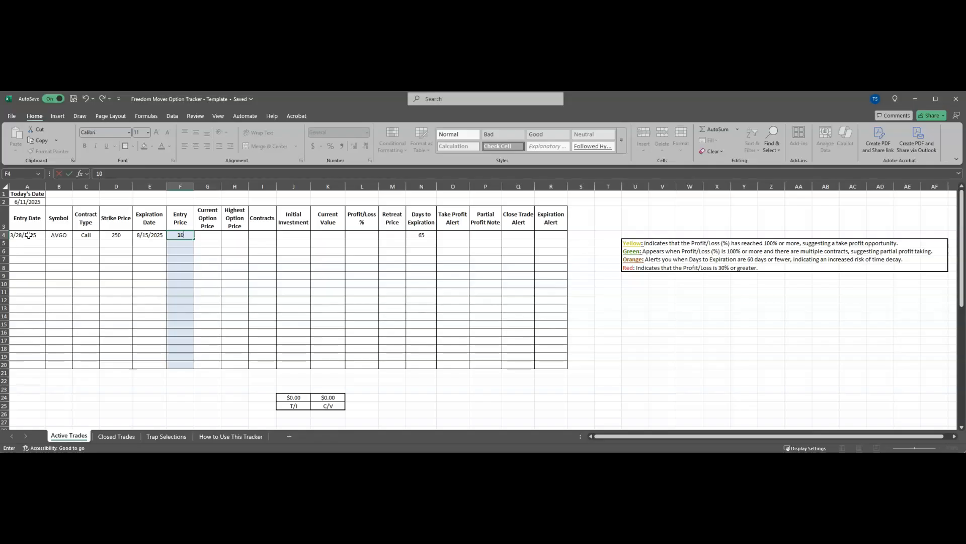
pyautogui.press('Tab')
pyautogui.write('10')
pyautogui.press('Tab')
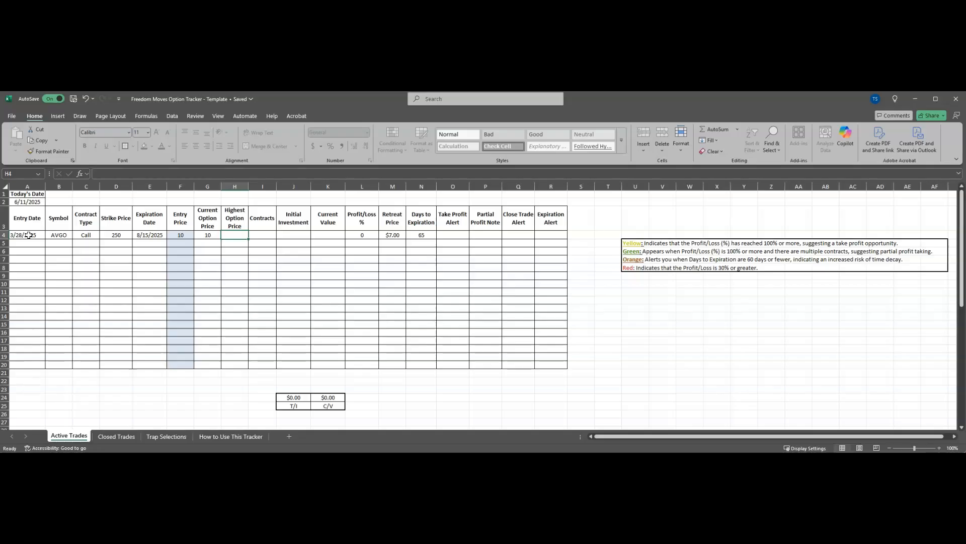
pyautogui.write('15')
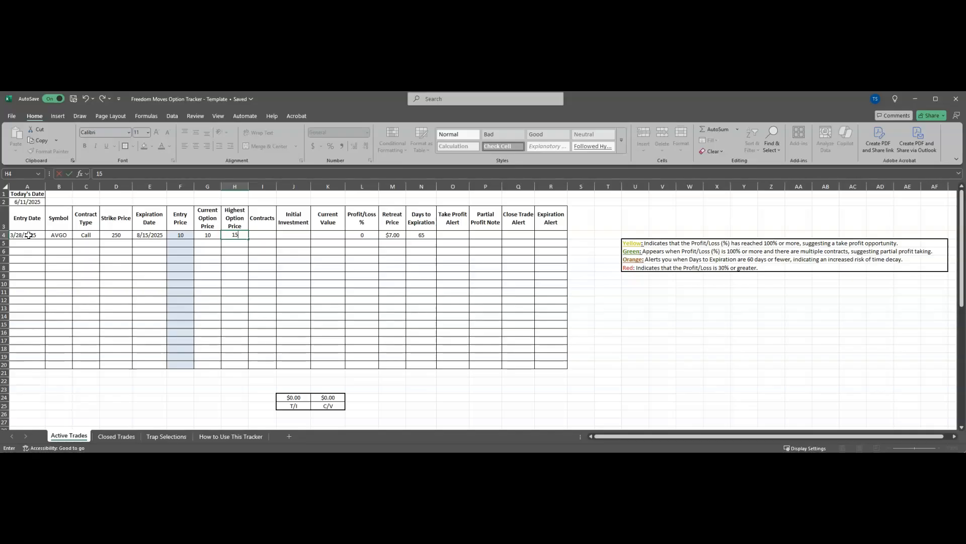
pyautogui.press('Tab')
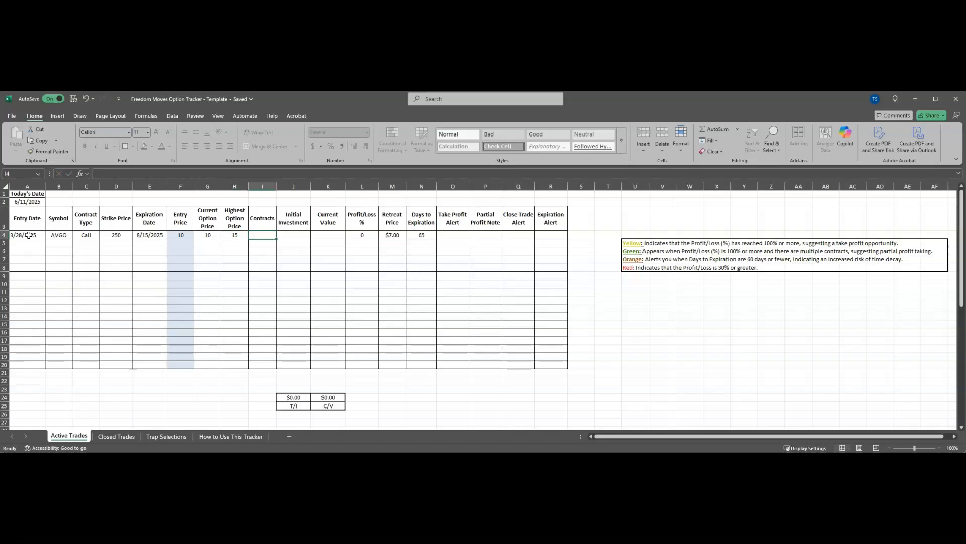
pyautogui.write('1')
pyautogui.press('Tab')
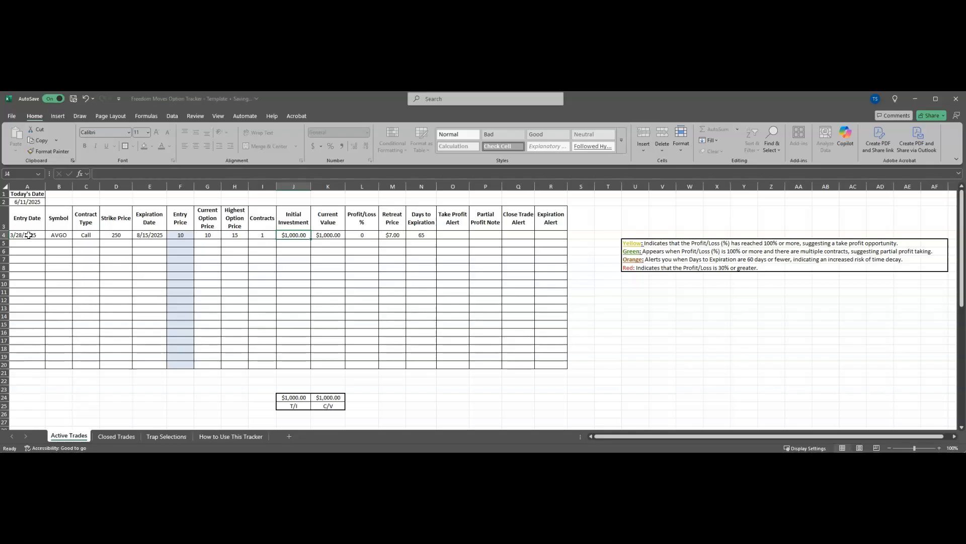
pyautogui.press('Tab')
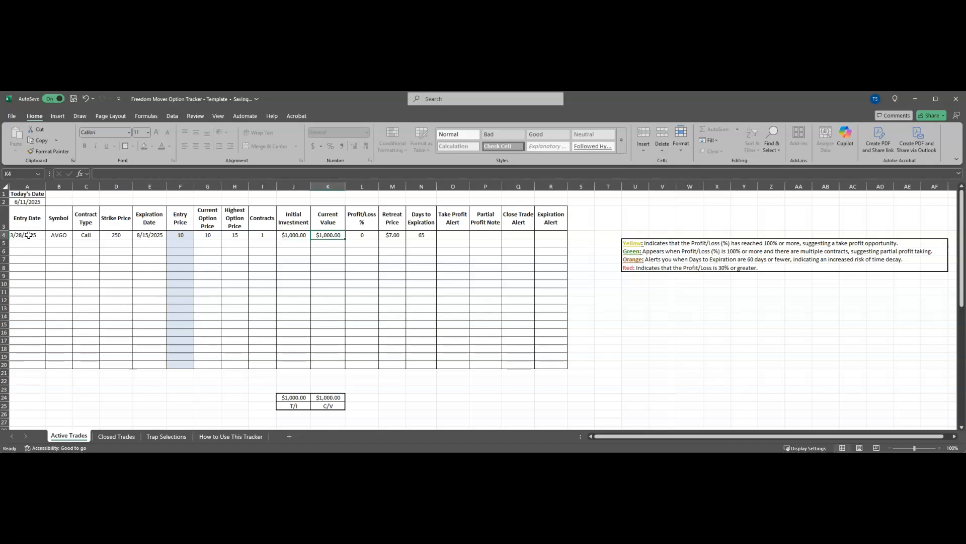
pyautogui.press('Tab')
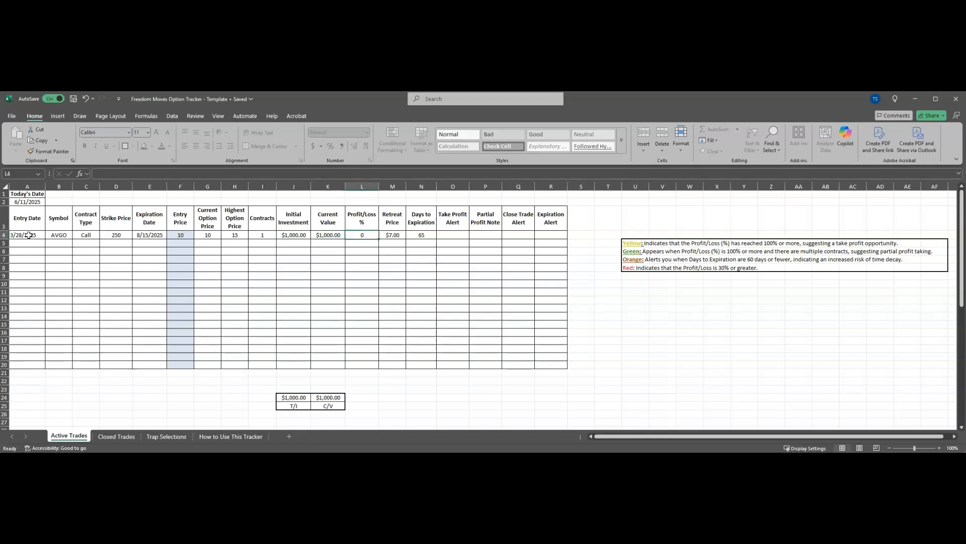
pyautogui.press('Tab')
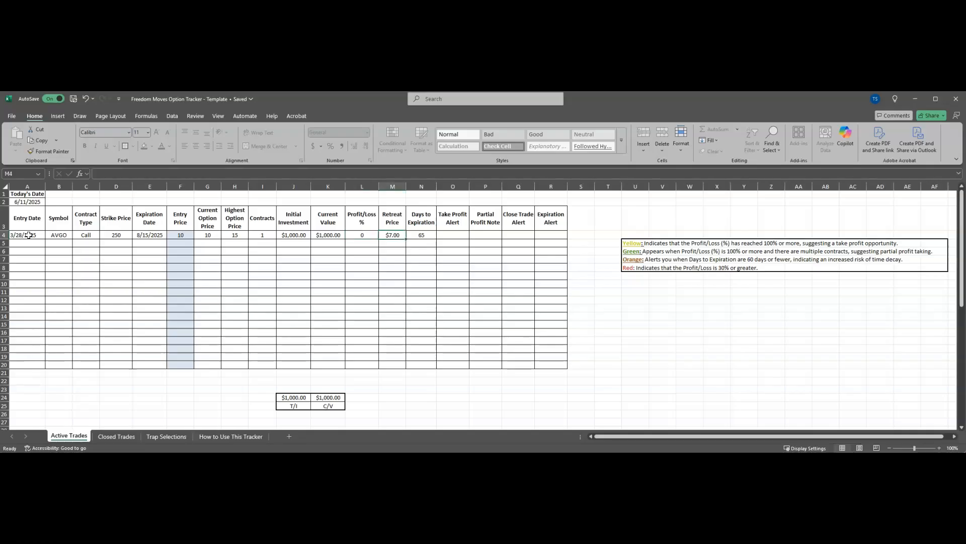
pyautogui.press('Tab')
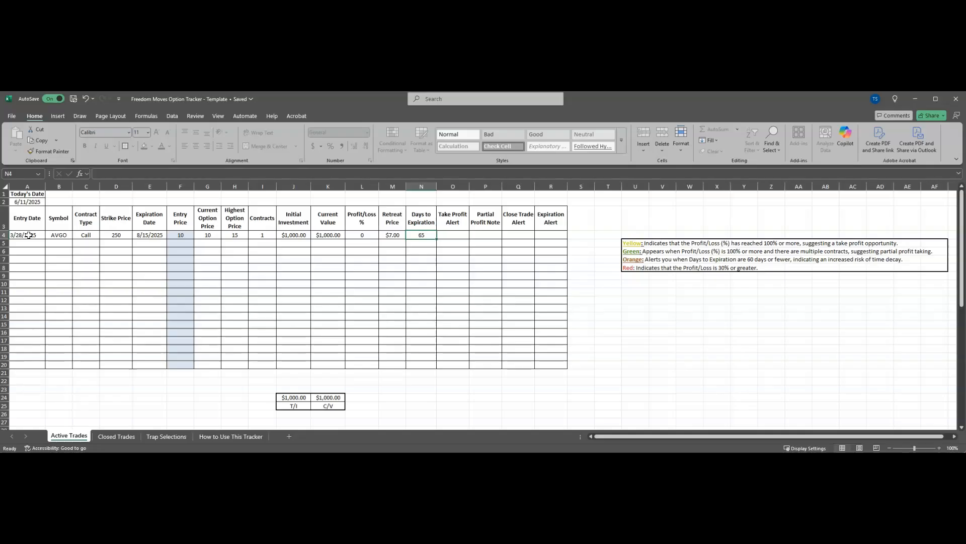
# Change the AVGO trade's expiration date to 8/1/2025
pyautogui.press('Left')
pyautogui.press('Left')
pyautogui.press('Left')
pyautogui.press('Left')
pyautogui.press('Left')
pyautogui.press('Left')
pyautogui.press('Left')
pyautogui.press('Left')
pyautogui.press('Left')
pyautogui.press('Left')
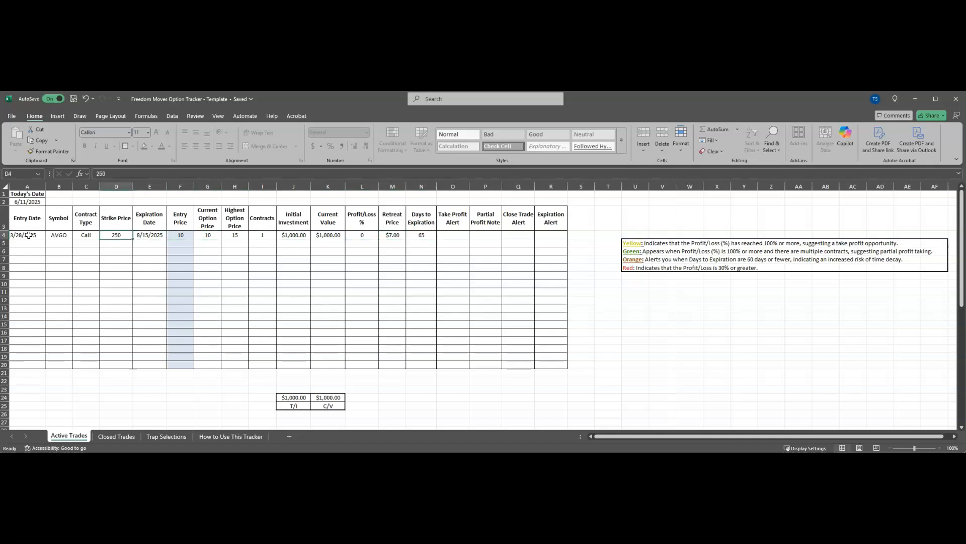
pyautogui.press('Right')
pyautogui.write('8/')
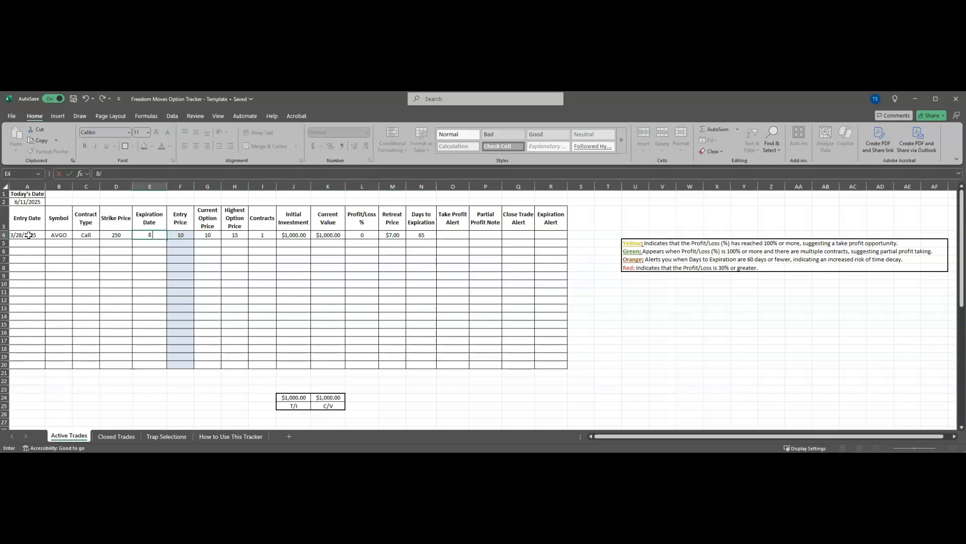
pyautogui.write('1/2025')
pyautogui.press('Tab')
# Examine the Days to Expiration and Expiration Alert cells of the AVGO trade
pyautogui.press('Right')
pyautogui.press('Right')
pyautogui.press('Right')
pyautogui.press('Right')
pyautogui.press('Right')
pyautogui.press('Right')
pyautogui.press('Right')
pyautogui.press('Right')
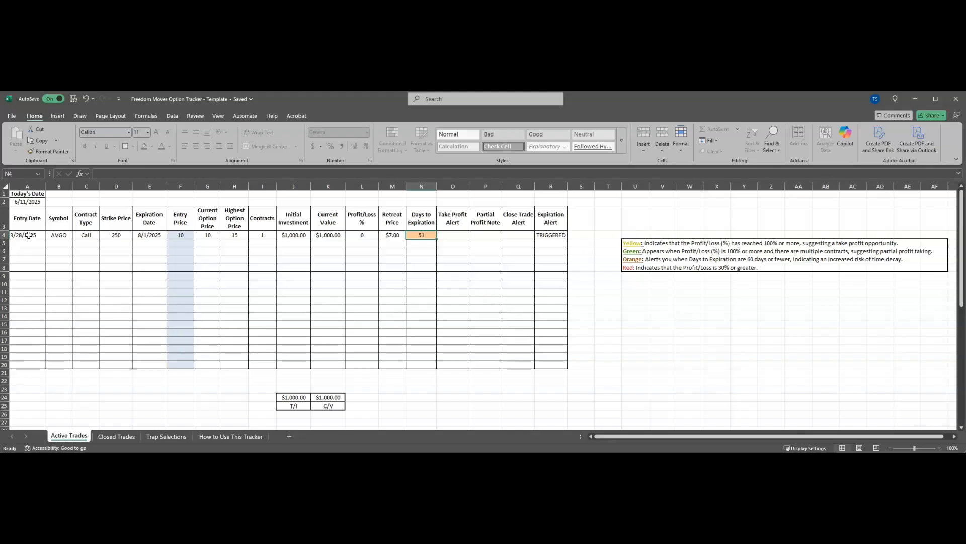
pyautogui.press('Right')
pyautogui.press('Right')
pyautogui.press('Right')
pyautogui.press('Right')
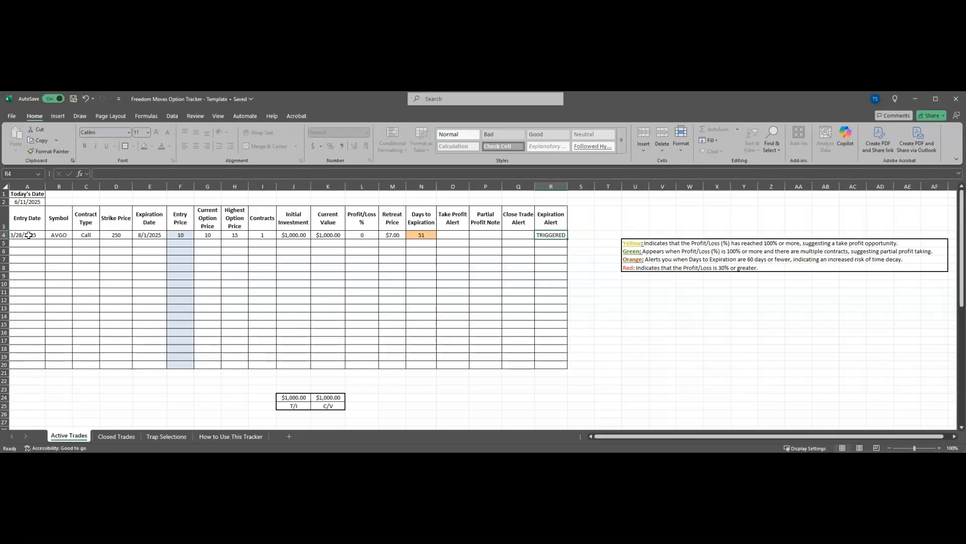
# Set the AVGO trade's current option price to 7
pyautogui.press('Left')
pyautogui.press('Left')
pyautogui.press('Left')
pyautogui.press('Left')
pyautogui.press('Left')
pyautogui.press('Left')
pyautogui.press('Left')
pyautogui.press('Left')
pyautogui.press('Left')
pyautogui.press('Left')
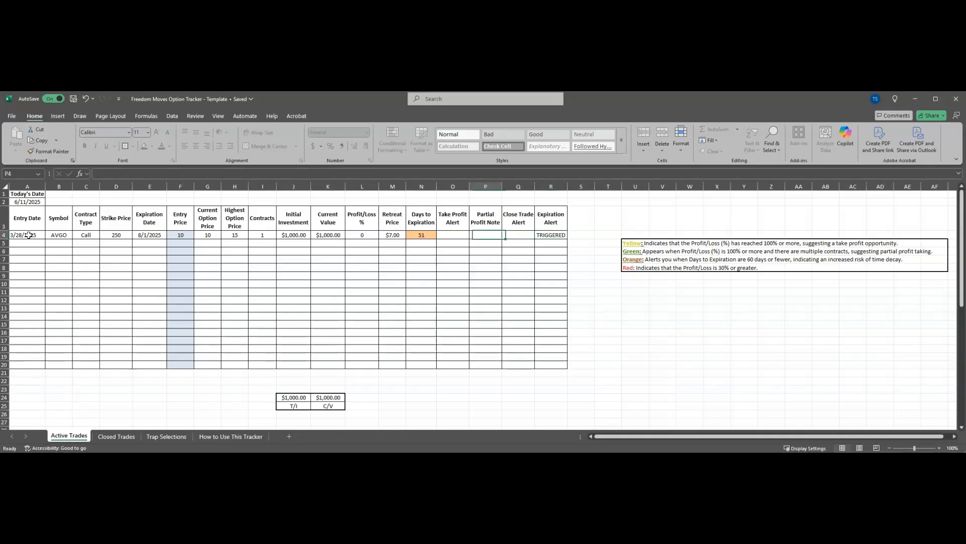
pyautogui.press('Left')
pyautogui.press('Left')
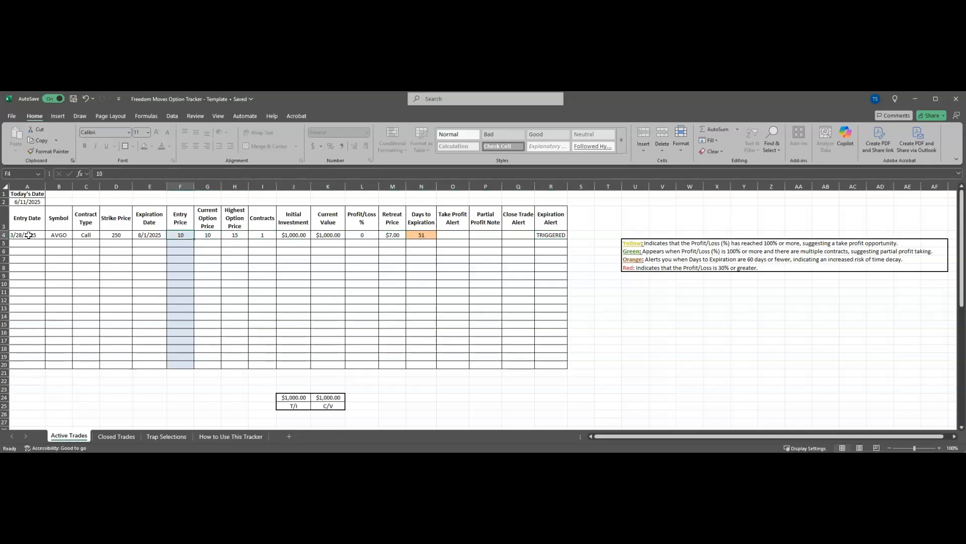
pyautogui.press('Right')
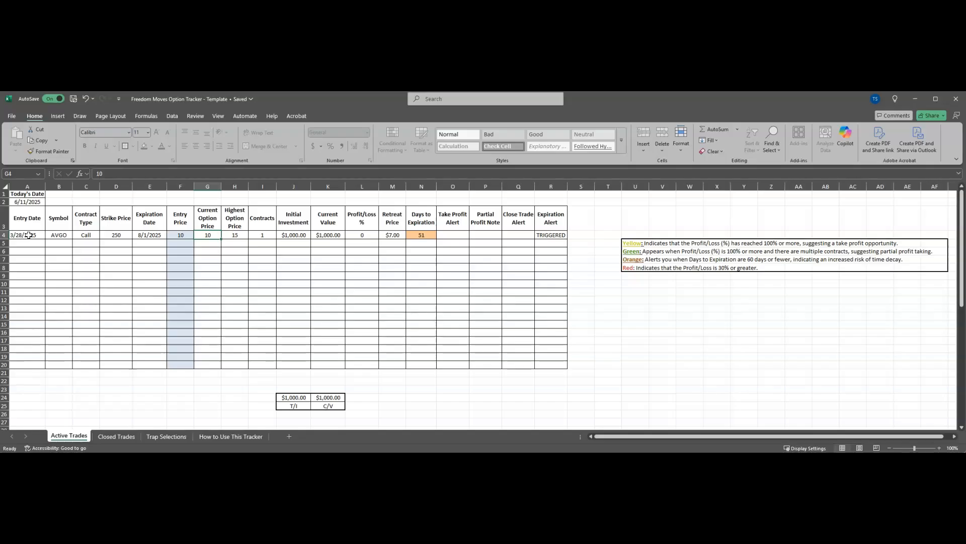
pyautogui.write('7')
pyautogui.press('Right')
# Examine the Profit/Loss % and Close Trade Alert cells of the AVGO trade
pyautogui.press('Right')
pyautogui.press('Right')
pyautogui.press('Right')
pyautogui.press('Right')
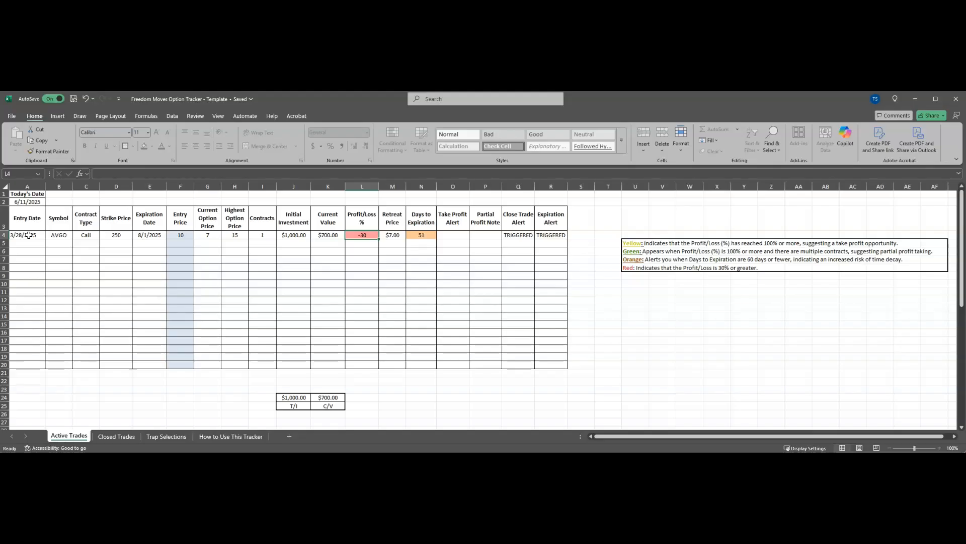
pyautogui.press('Right')
pyautogui.press('Right')
pyautogui.press('Right')
pyautogui.press('Right')
pyautogui.press('Right')
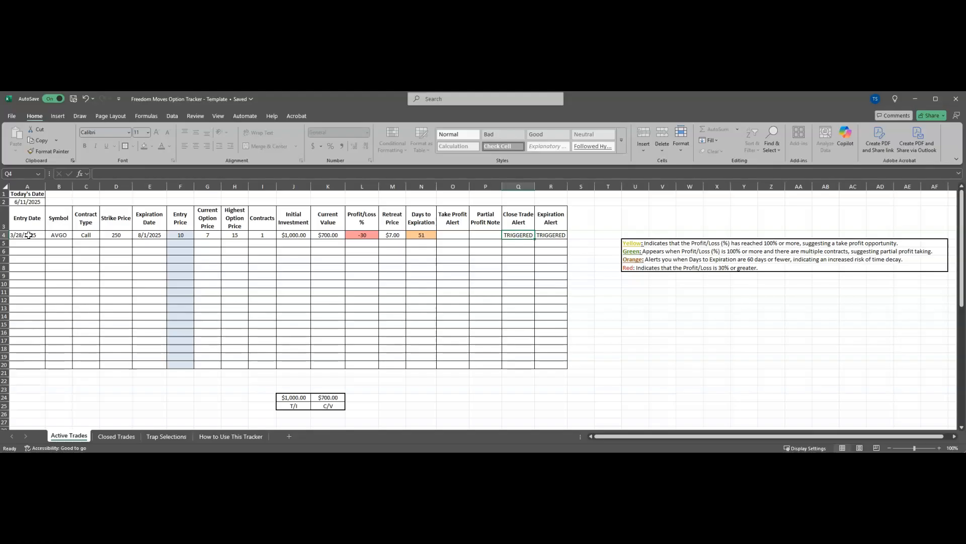
# Set the AVGO trade's expiration date to 8/15/25 and go to the Entry Date cell of row 5
pyautogui.press('Left')
pyautogui.press('Left')
pyautogui.press('Left')
pyautogui.press('Left')
pyautogui.press('Left')
pyautogui.press('Left')
pyautogui.press('Left')
pyautogui.press('Left')
pyautogui.press('Left')
pyautogui.press('Left')
pyautogui.press('Left')
pyautogui.press('Left')
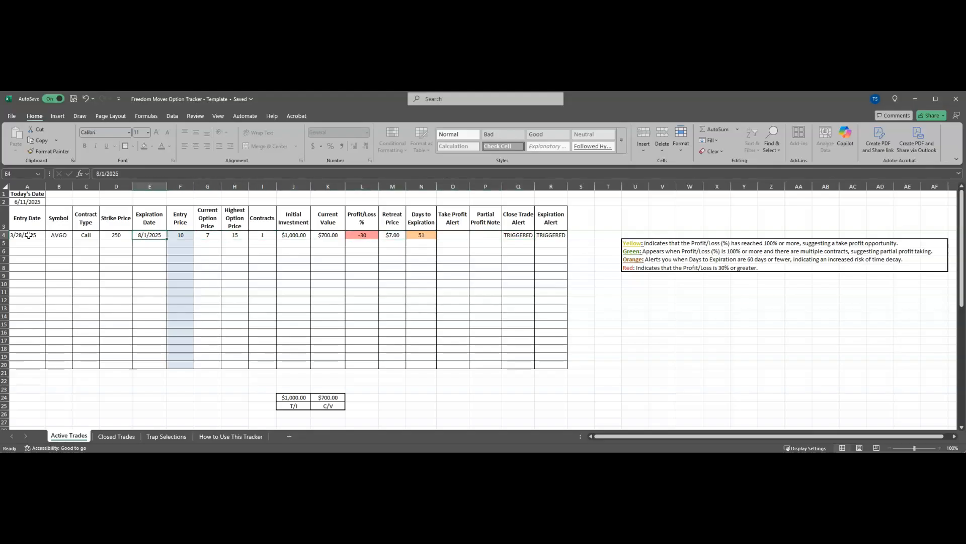
pyautogui.write('8/15/25')
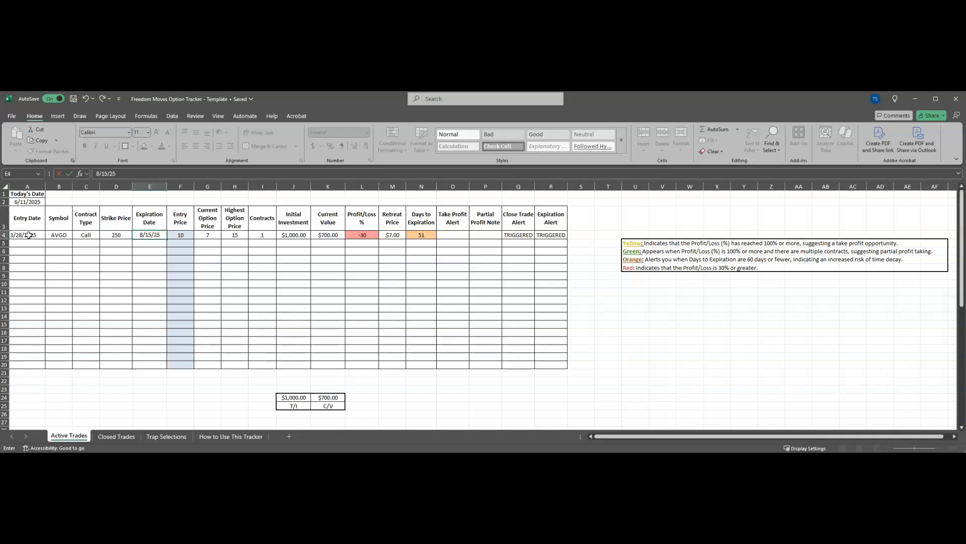
pyautogui.press('Return')
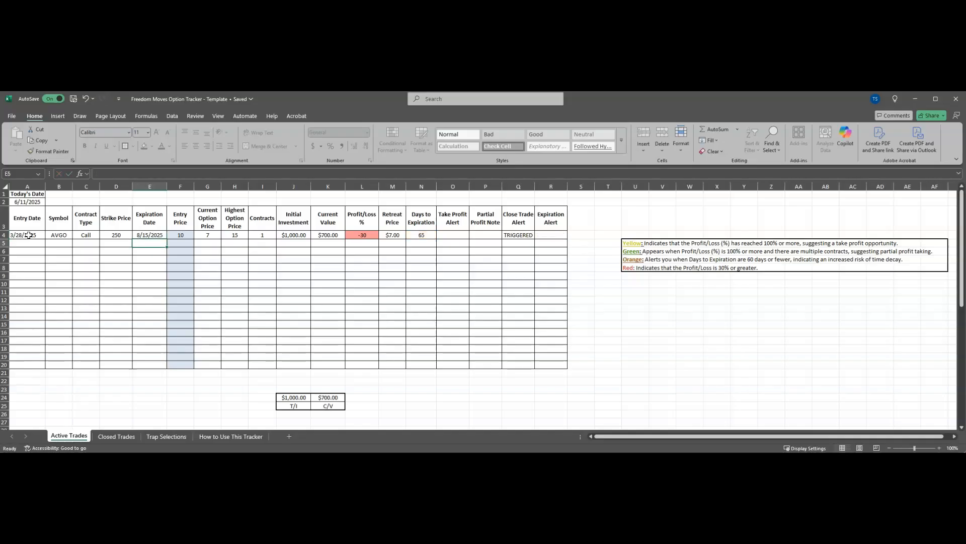
pyautogui.click(26, 243)
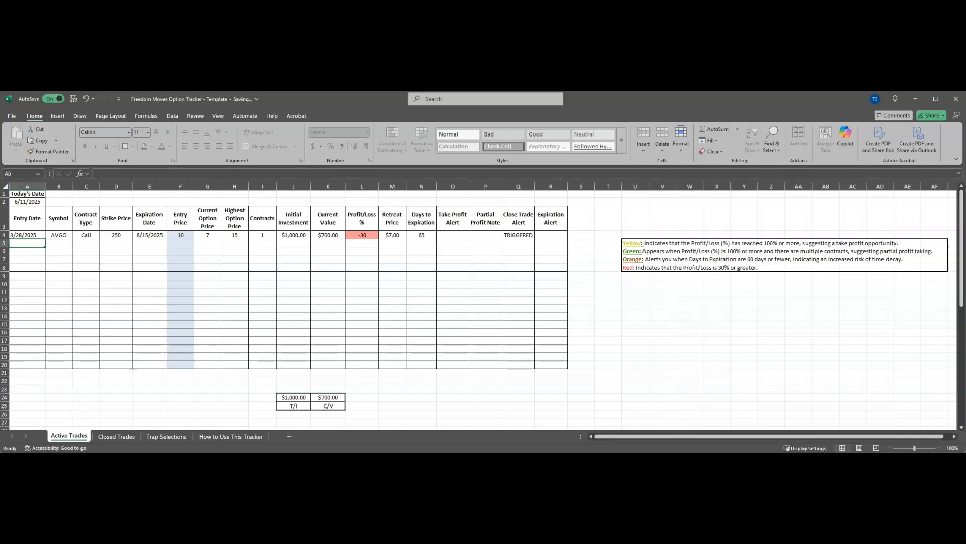
# Start a trade in row 5 with entry date 4/16/2025, symbol NVDA and contract type Call
pyautogui.write('4/16')
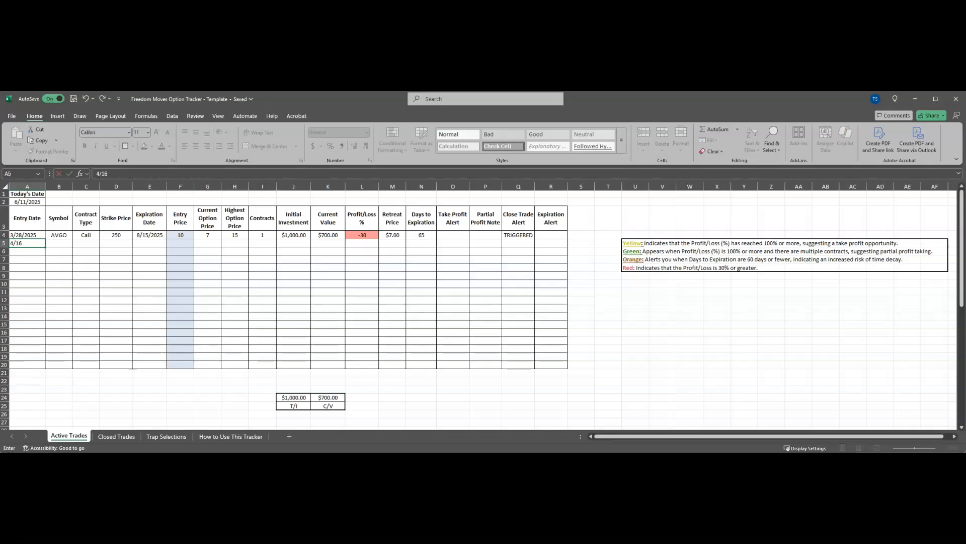
pyautogui.write('/2025')
pyautogui.press('Tab')
pyautogui.write('NVDA')
pyautogui.press('Tab')
pyautogui.write('Call')
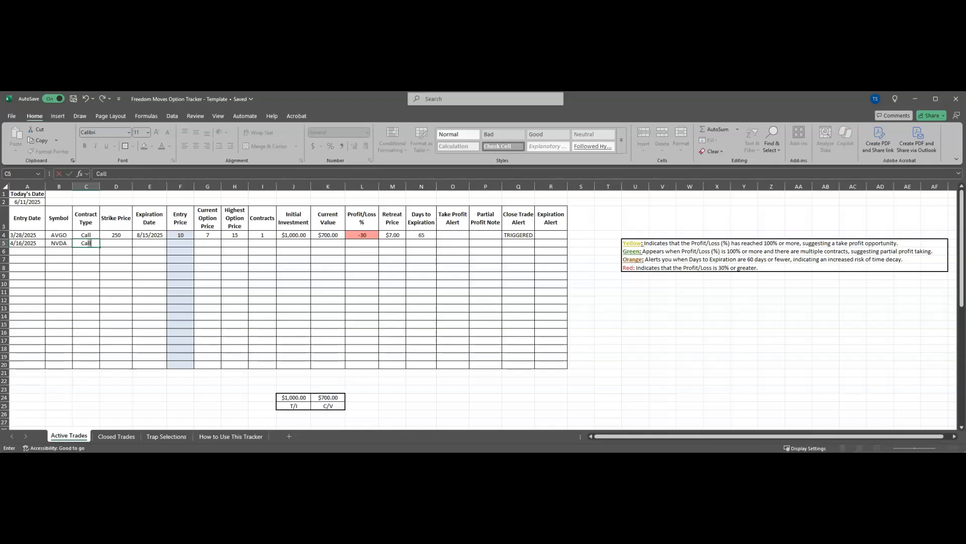
pyautogui.hotkey('ctrl', 'Return')
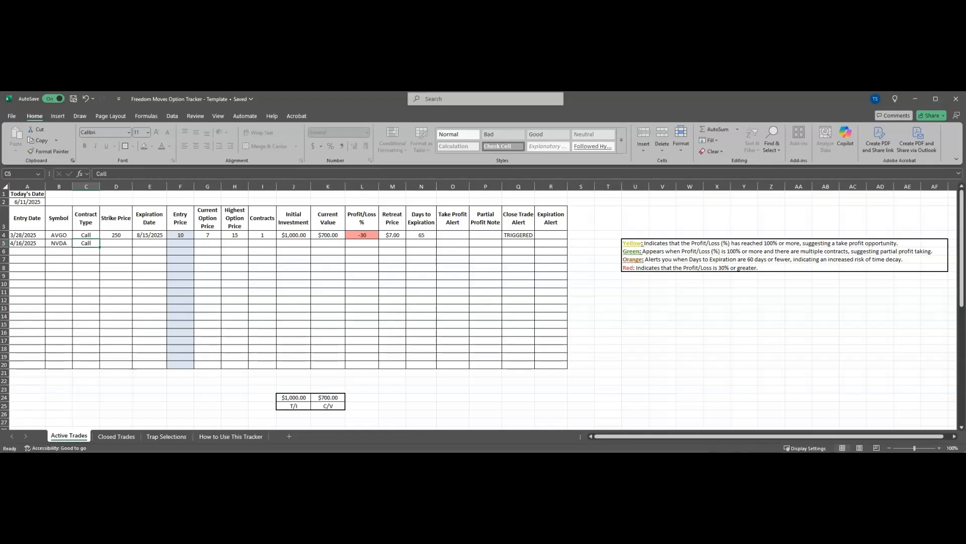
pyautogui.write('115')
pyautogui.hotkey('ctrl', 'Return')
pyautogui.write('Call')
pyautogui.hotkey('ctrl', 'Return')
# Set the NVDA trade's strike price to 115 and its expiration date to 10/17/25
pyautogui.press('Right')
pyautogui.write('115')
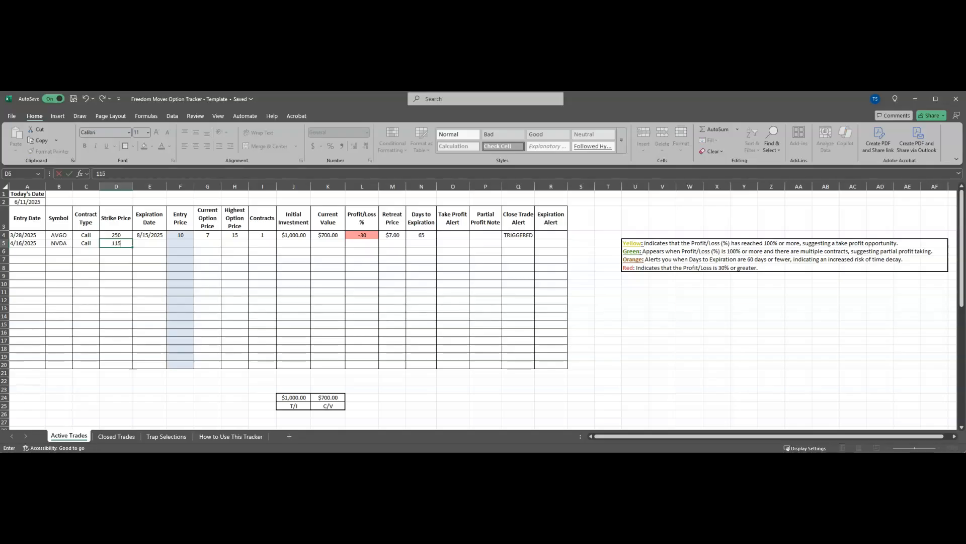
pyautogui.press('Right')
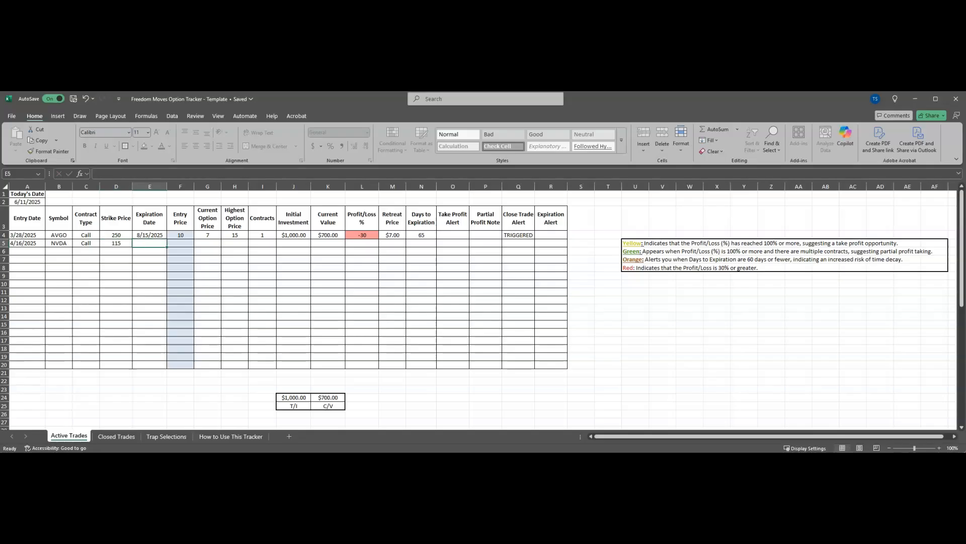
pyautogui.write('10/17/25')
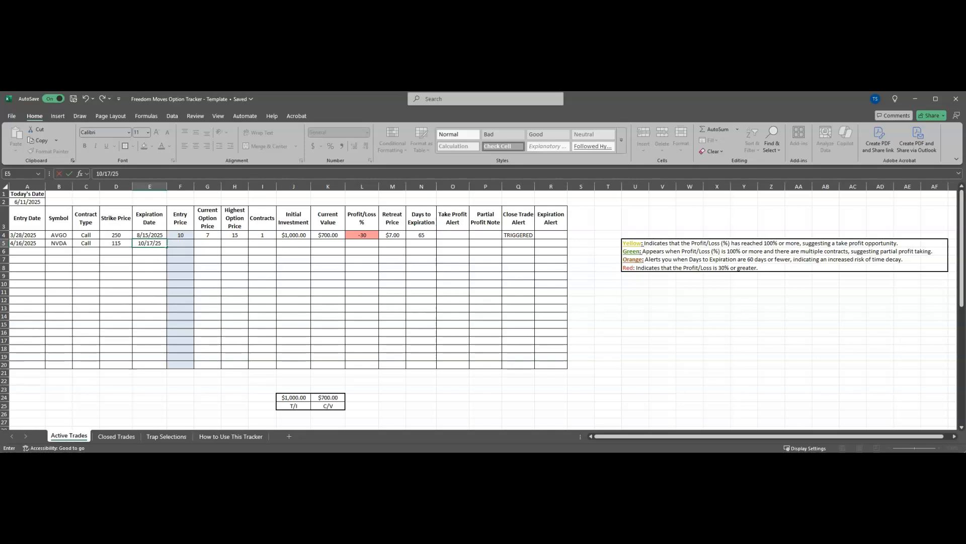
pyautogui.press('Right')
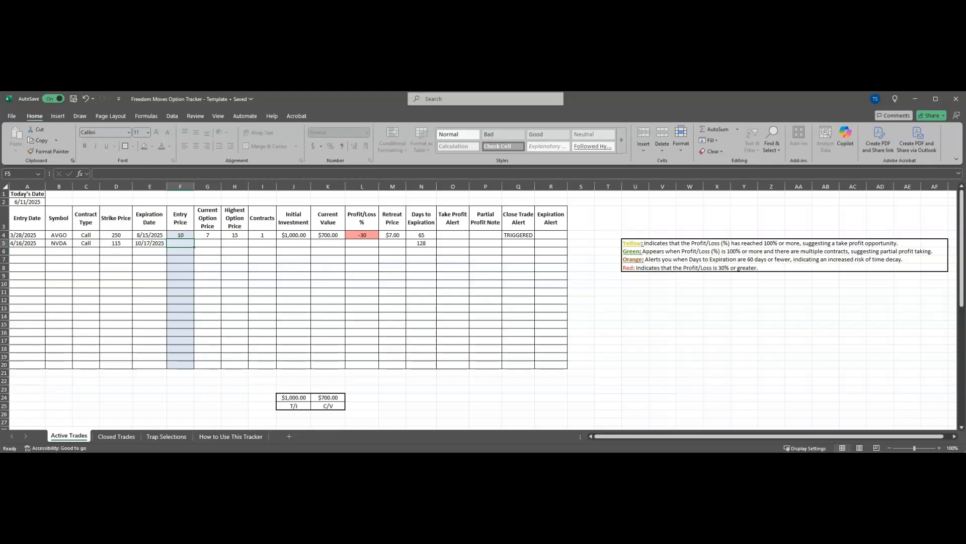
# Enter 15 as both entry price and current option price of the NVDA trade, with 1 contract
pyautogui.write('15')
pyautogui.press('Right')
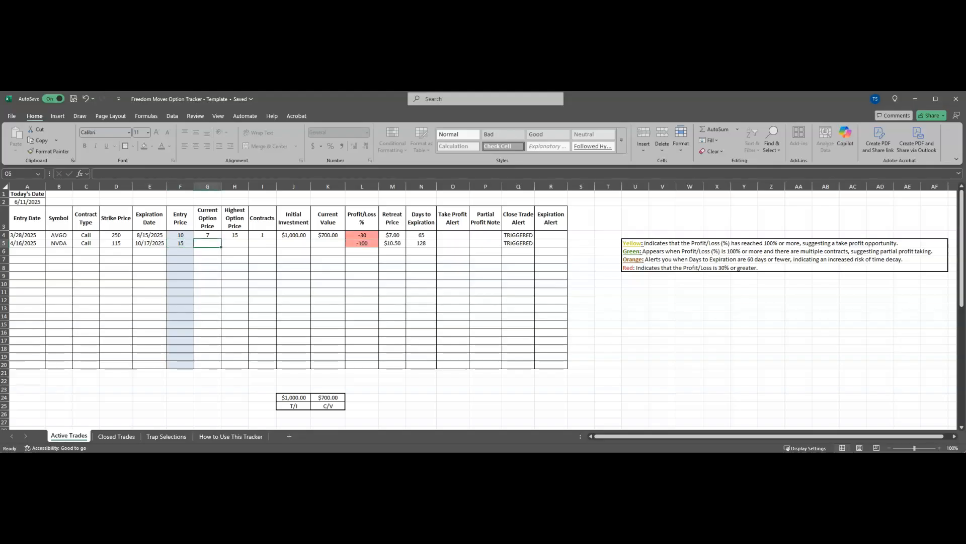
pyautogui.write('15')
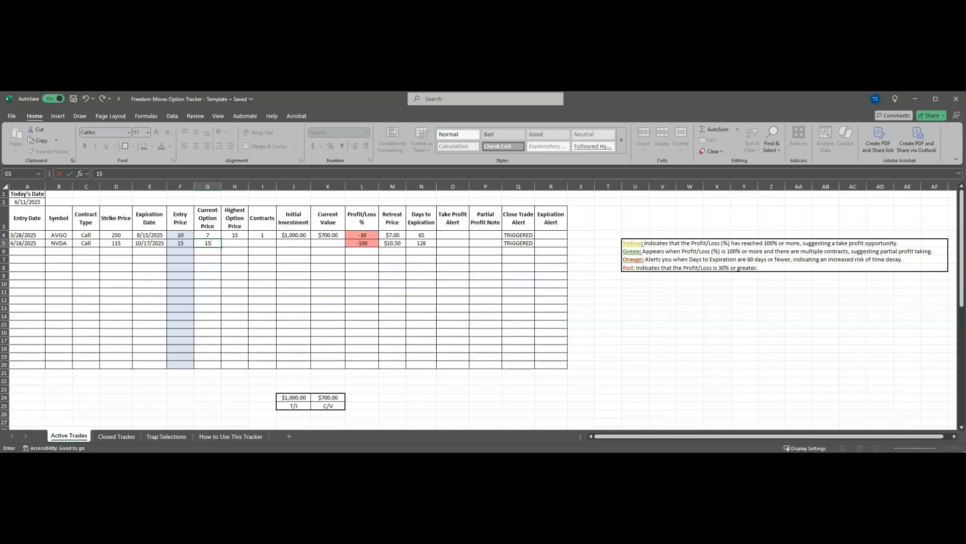
pyautogui.press('Right')
pyautogui.press('Right')
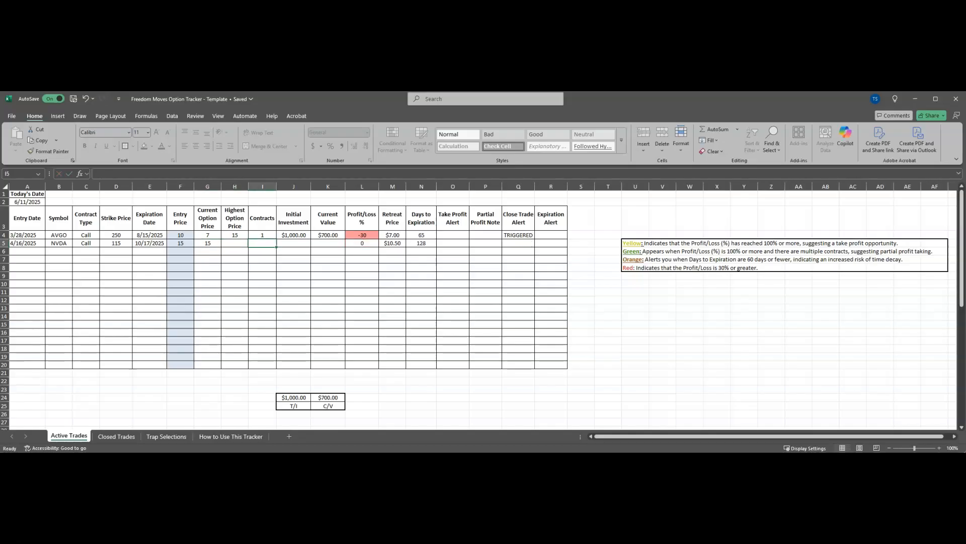
pyautogui.write('1')
pyautogui.press('Right')
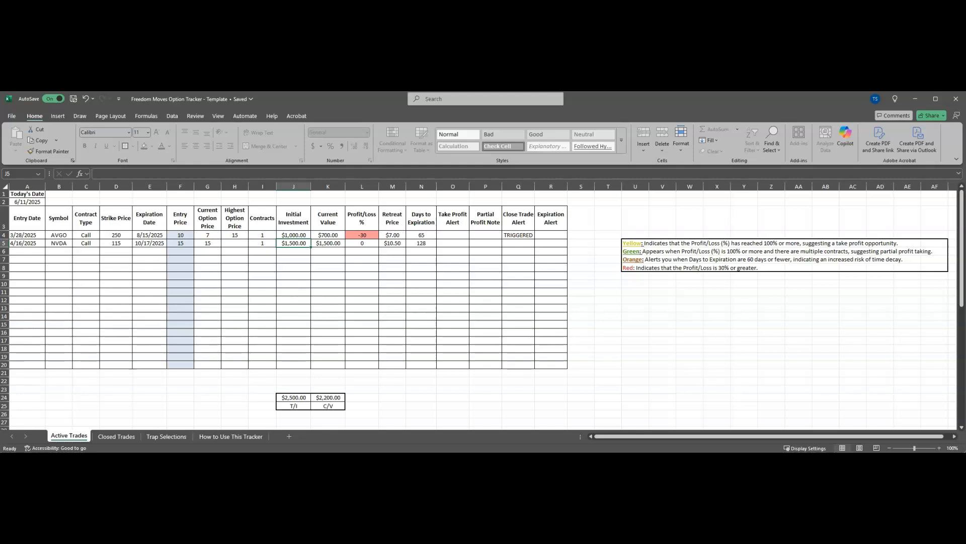
# Set the NVDA trade's current option price to 30
pyautogui.click(328, 243)
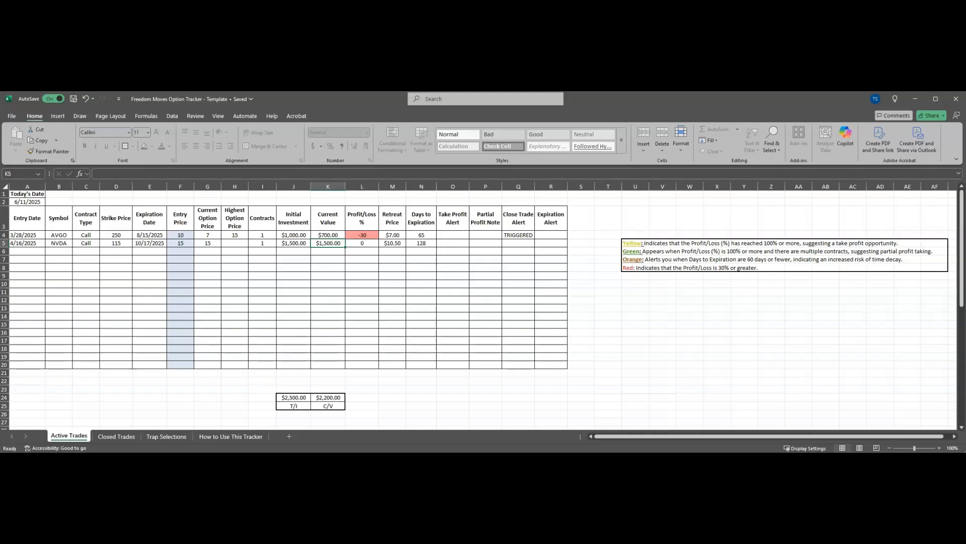
pyautogui.press('Left')
pyautogui.press('Left')
pyautogui.press('Left')
pyautogui.press('Left')
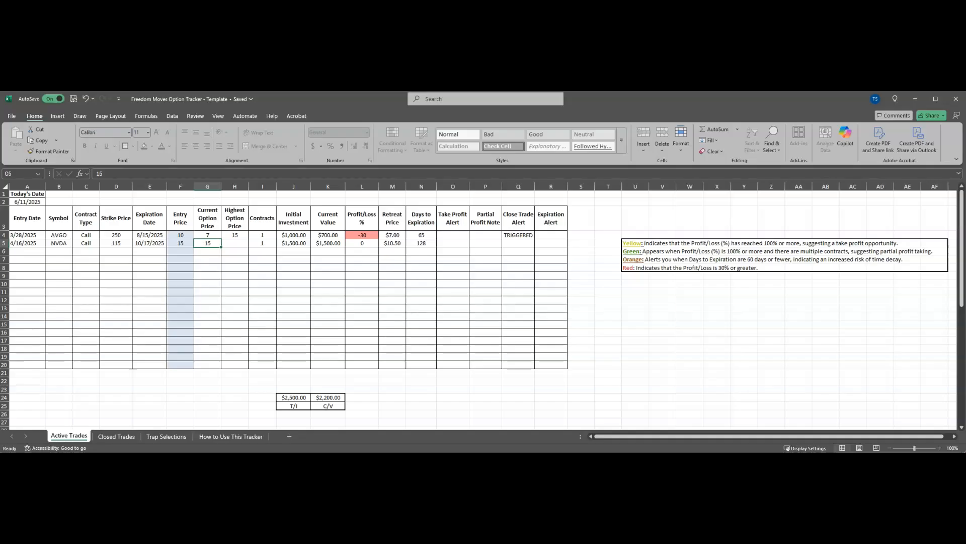
pyautogui.write('30')
pyautogui.press('Tab')
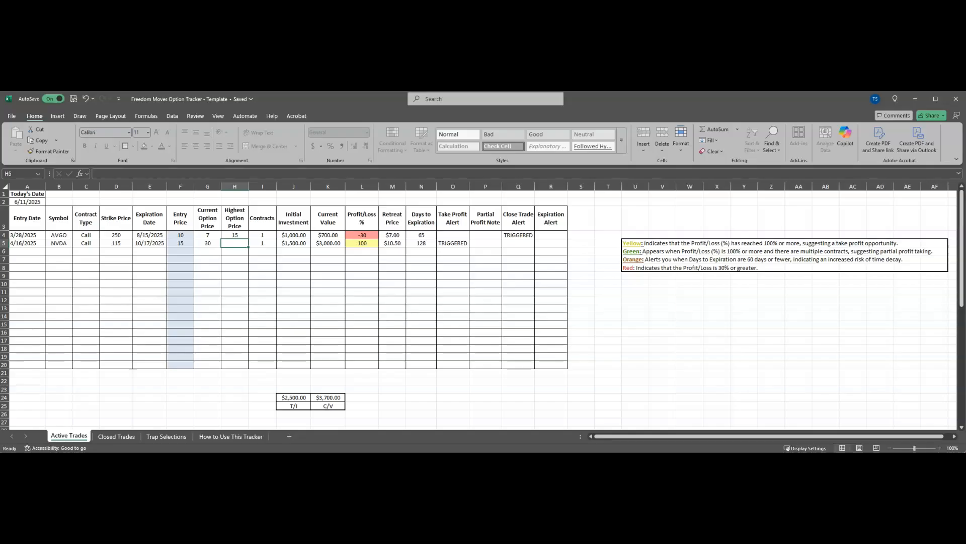
# Examine the Profit/Loss % and Take Profit Alert cells of the NVDA trade
pyautogui.press('Tab')
pyautogui.press('Tab')
pyautogui.press('Tab')
pyautogui.press('Tab')
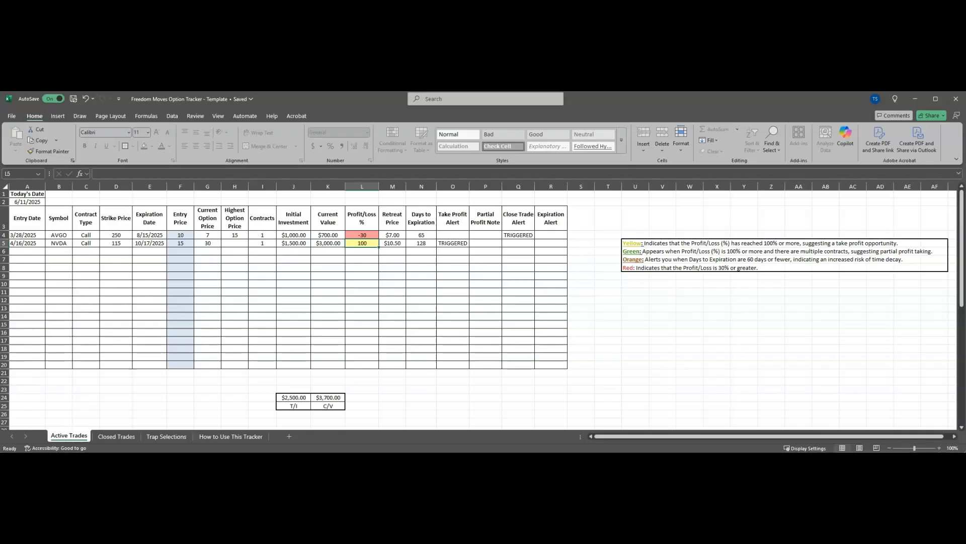
pyautogui.press('Tab')
pyautogui.press('Tab')
pyautogui.press('Tab')
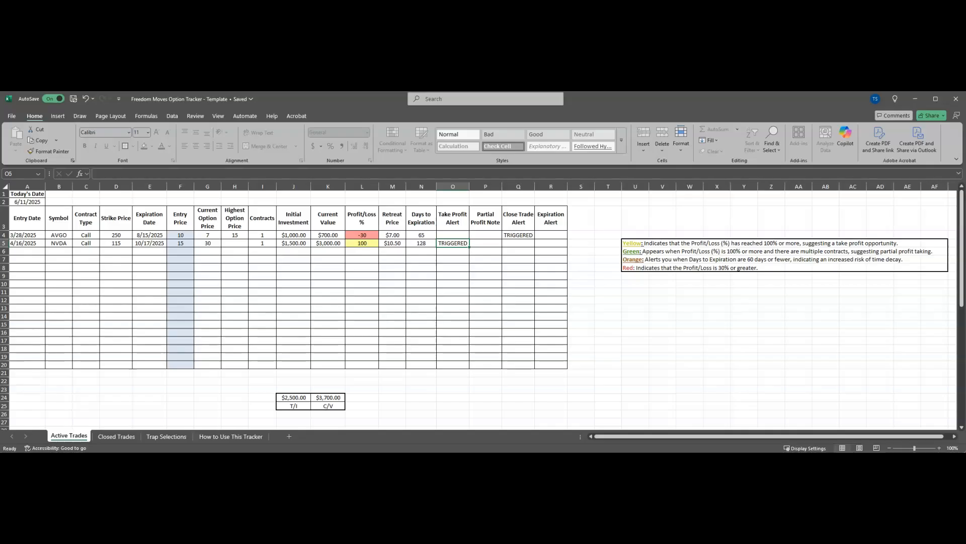
# Start a trade in row 6 with entry date 5/1/2025, symbol NFLX and contract type Call
pyautogui.press('Down')
pyautogui.press('Left')
pyautogui.press('Left')
pyautogui.press('Left')
pyautogui.press('Left')
pyautogui.press('Left')
pyautogui.press('Left')
pyautogui.press('Left')
pyautogui.press('Left')
pyautogui.press('Left')
pyautogui.press('Left')
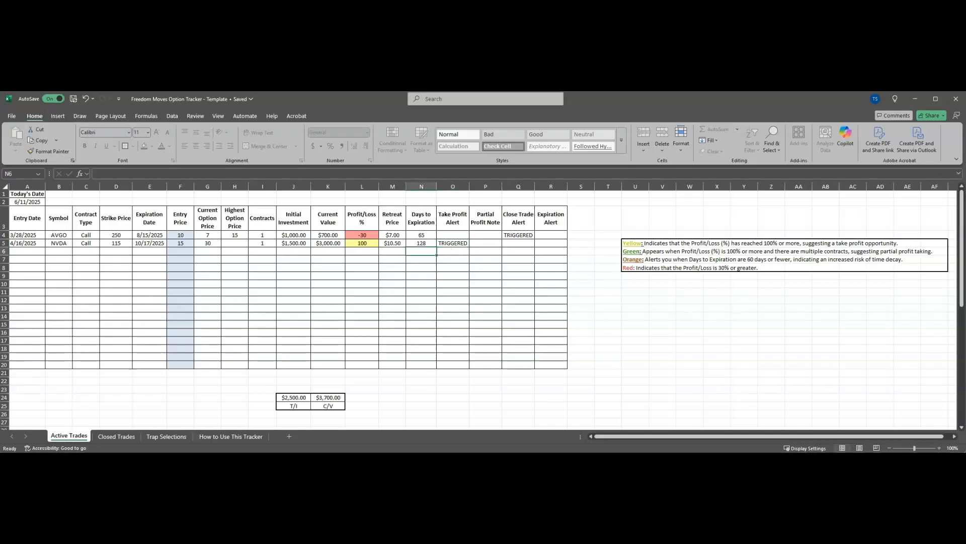
pyautogui.press('Left')
pyautogui.press('Left')
pyautogui.press('Left')
pyautogui.press('Left')
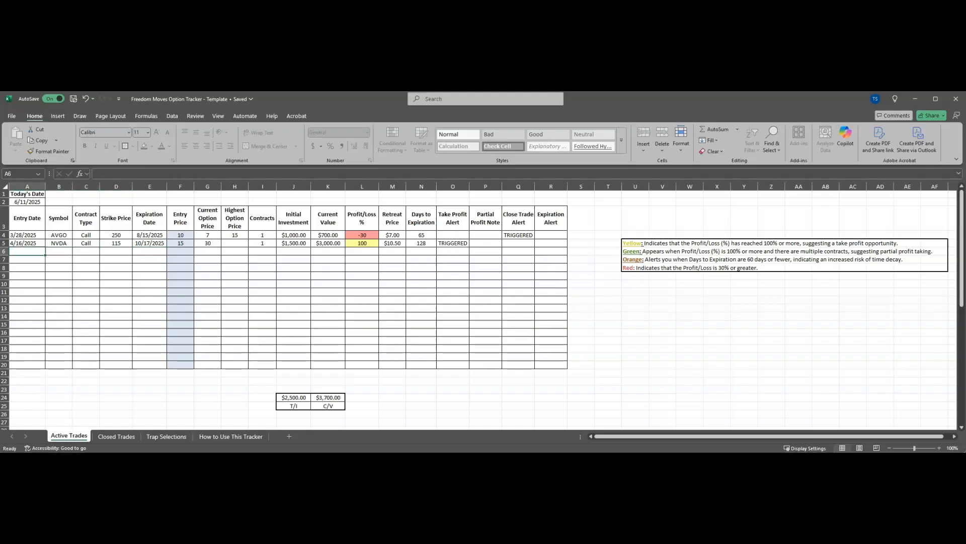
pyautogui.write('5/1')
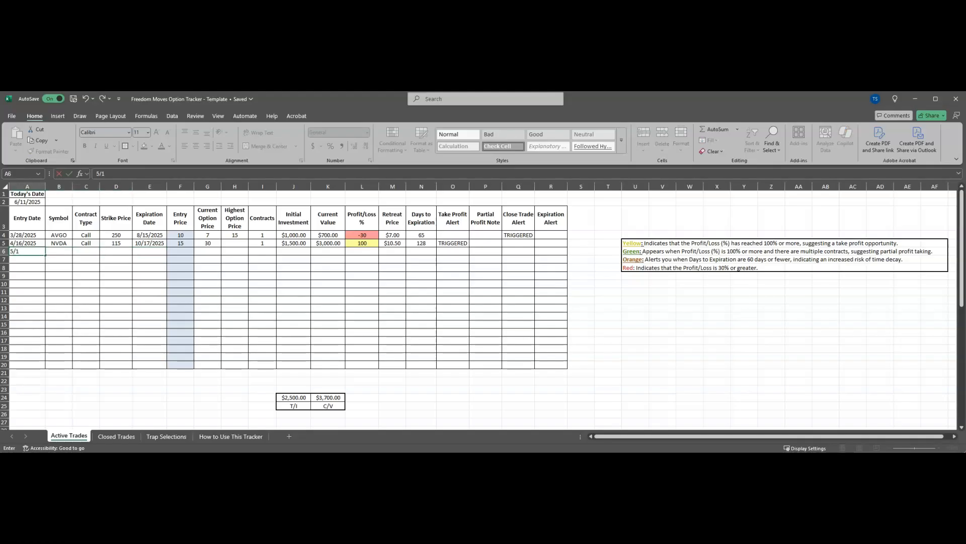
pyautogui.write('/2025')
pyautogui.press('Tab')
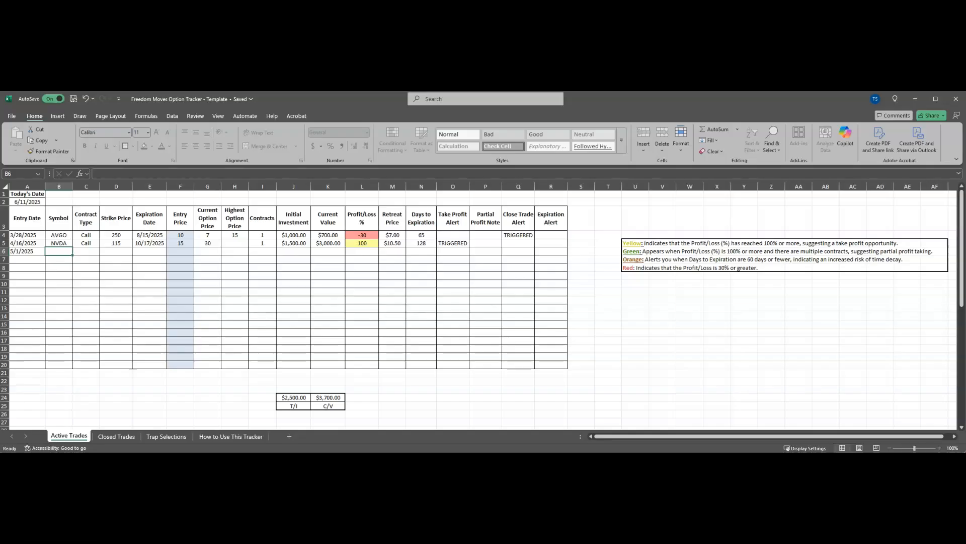
pyautogui.write('NFLX')
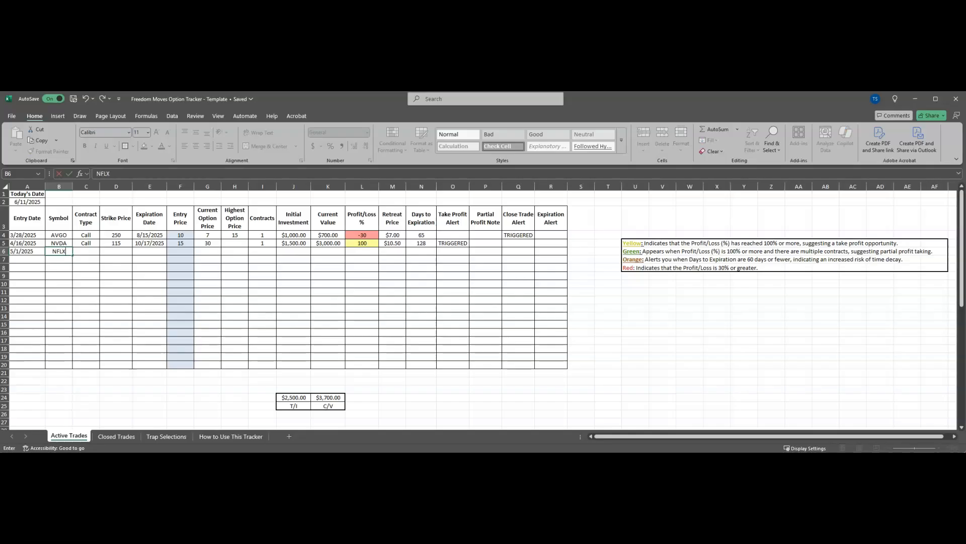
pyautogui.press('Tab')
pyautogui.write('Call')
pyautogui.hotkey('ctrl', 'Return')
# Set the NFLX trade's strike price to 900 and its expiration date to 12/19/2025
pyautogui.press('Tab')
pyautogui.write('900')
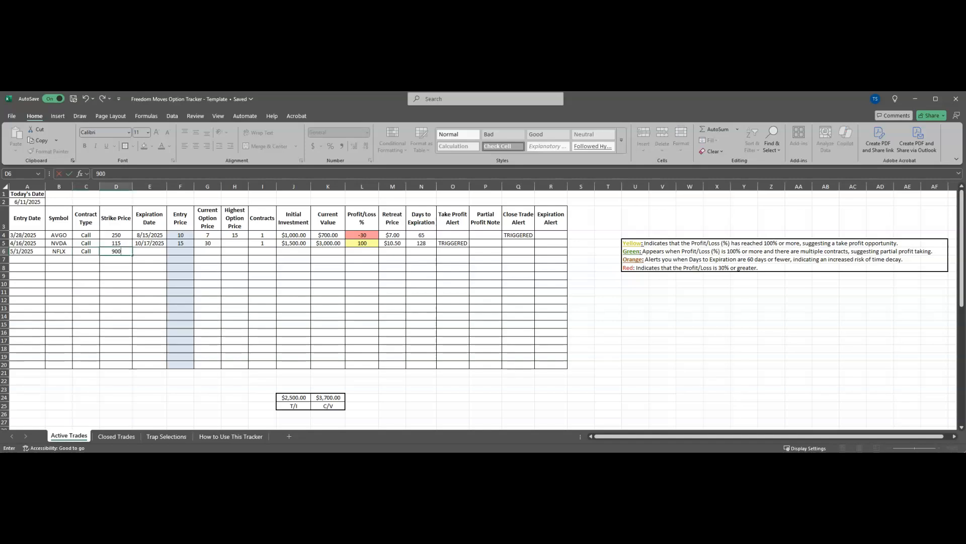
pyautogui.press('Tab')
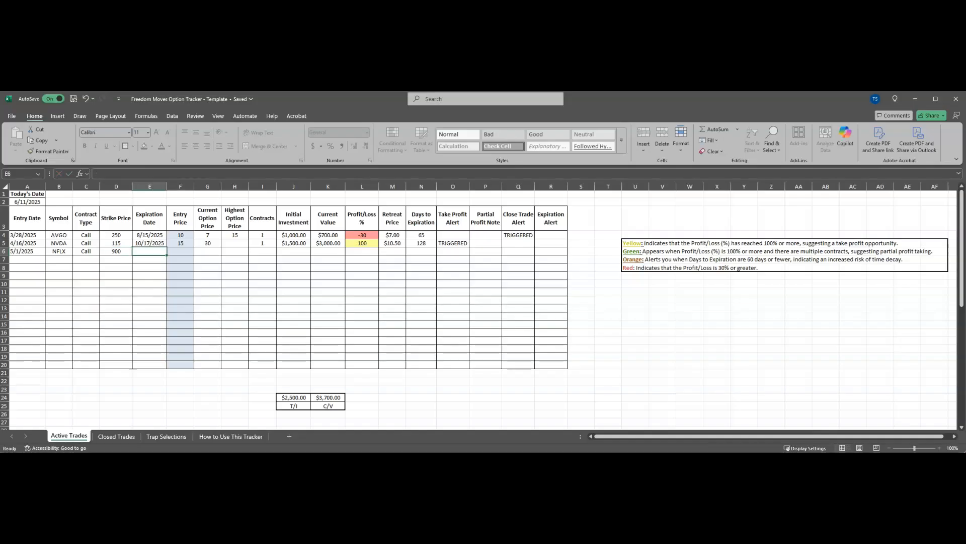
pyautogui.write('12/19/2025')
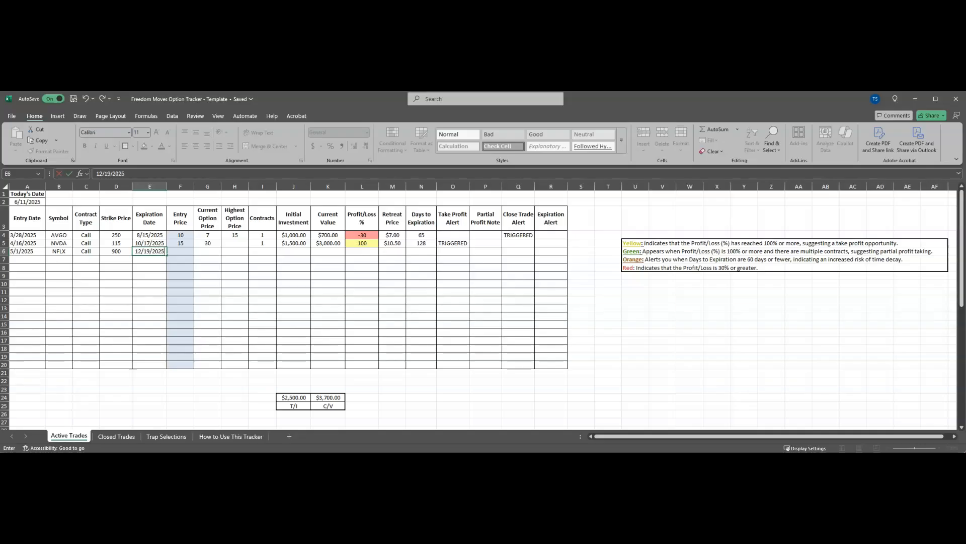
pyautogui.press('Tab')
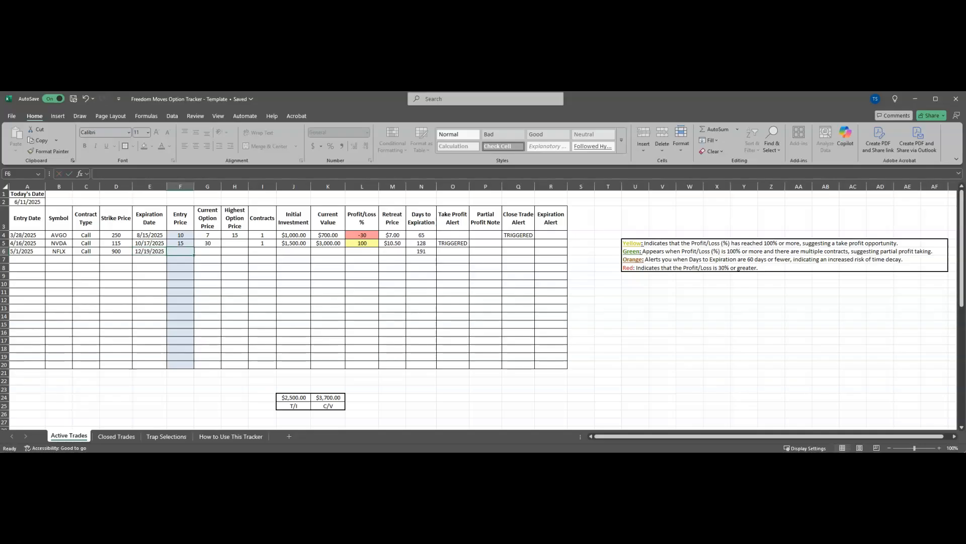
# Enter 100 as both entry price and current option price of the NFLX trade, with 4 contracts
pyautogui.write('100')
pyautogui.press('Tab')
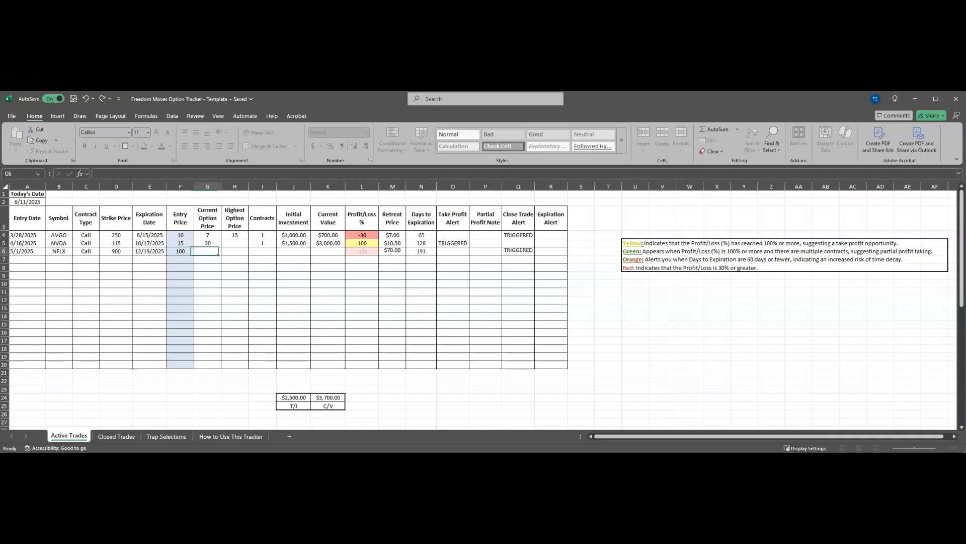
pyautogui.write('100')
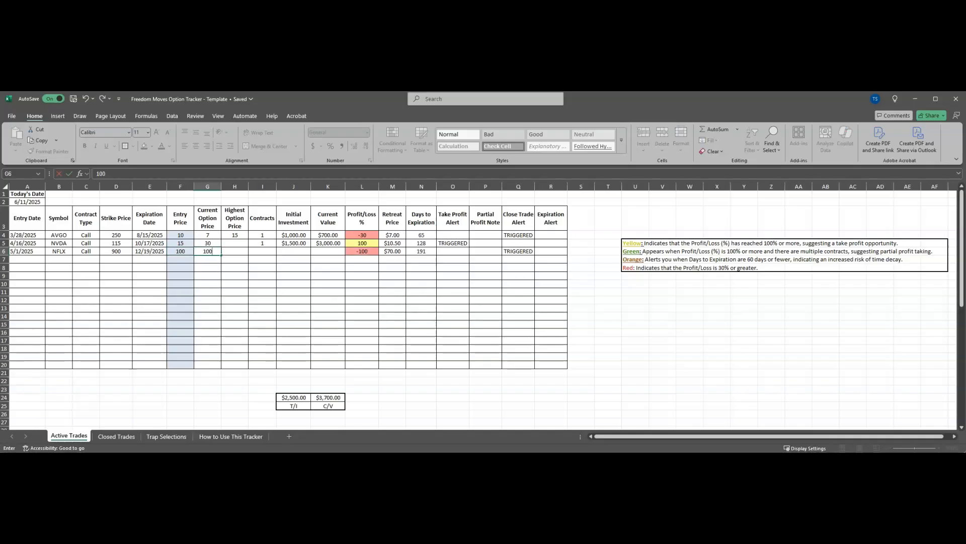
pyautogui.press('Tab')
pyautogui.press('Tab')
pyautogui.write('4')
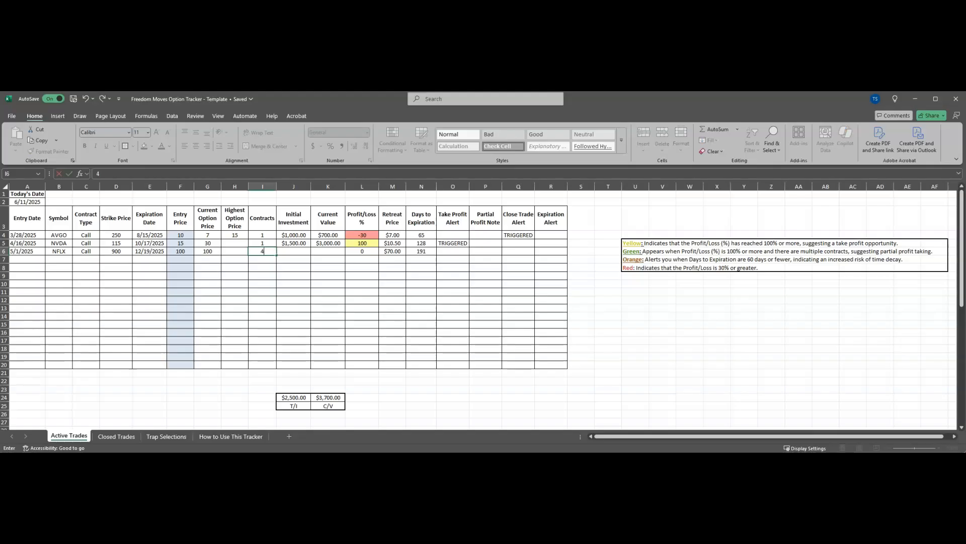
pyautogui.press('Tab')
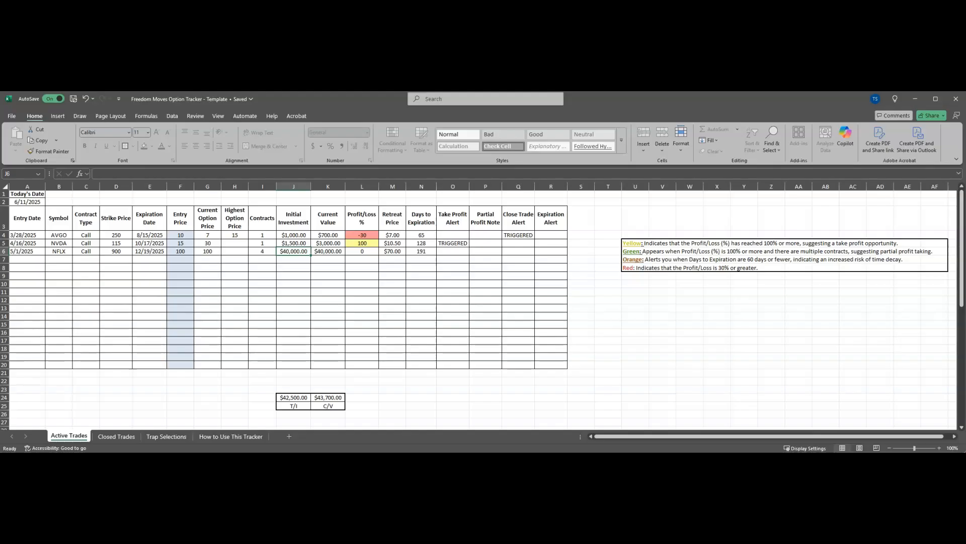
# Set the NFLX trade's current option price to 200
pyautogui.press('Left')
pyautogui.press('Left')
pyautogui.press('Left')
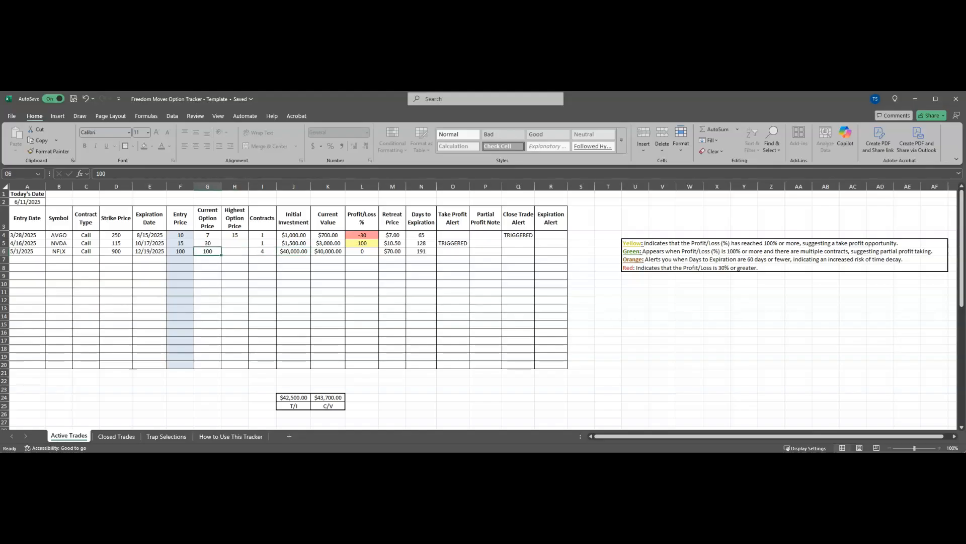
pyautogui.write('200')
pyautogui.press('Right')
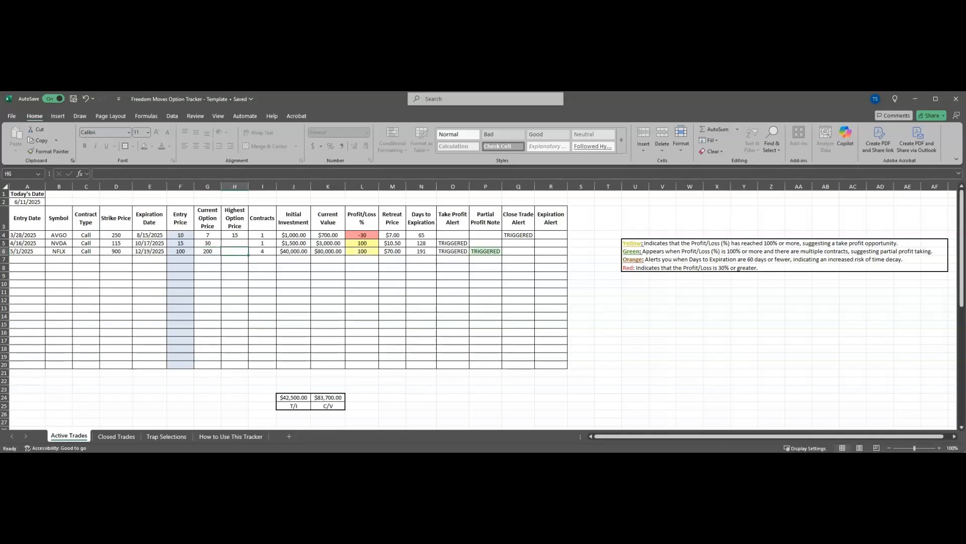
# Examine the Profit/Loss %, Take Profit Alert and Partial Profit Note cells of the NFLX trade
pyautogui.press('Right')
pyautogui.press('Right')
pyautogui.press('Right')
pyautogui.press('Right')
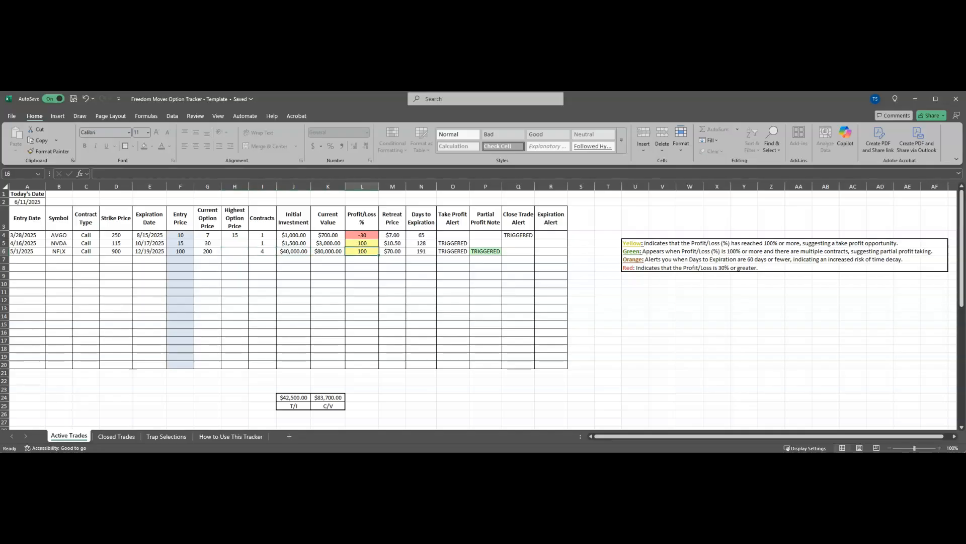
pyautogui.press('Right')
pyautogui.press('Right')
pyautogui.press('Right')
pyautogui.press('Right')
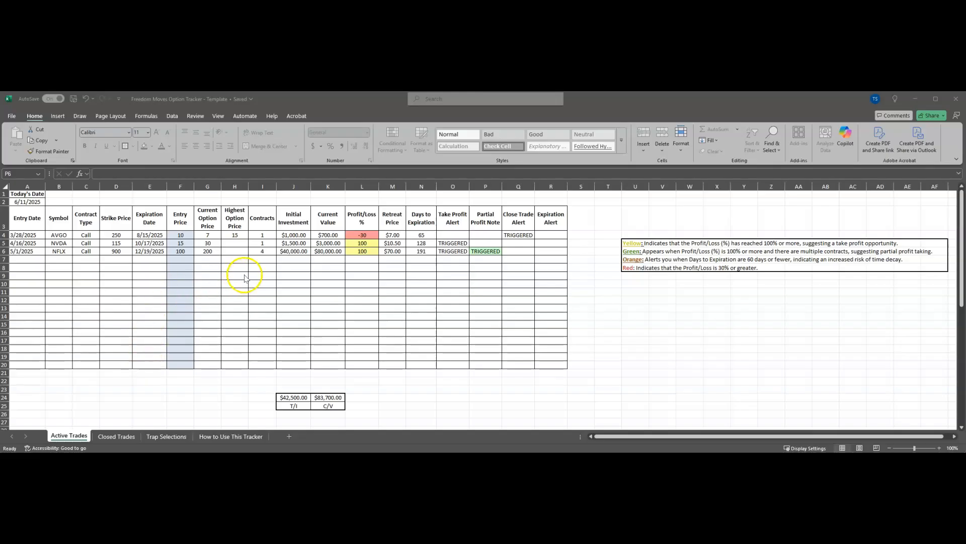
# Set the NFLX trade's number of contracts to 2
pyautogui.click(266, 251)
pyautogui.write('2')
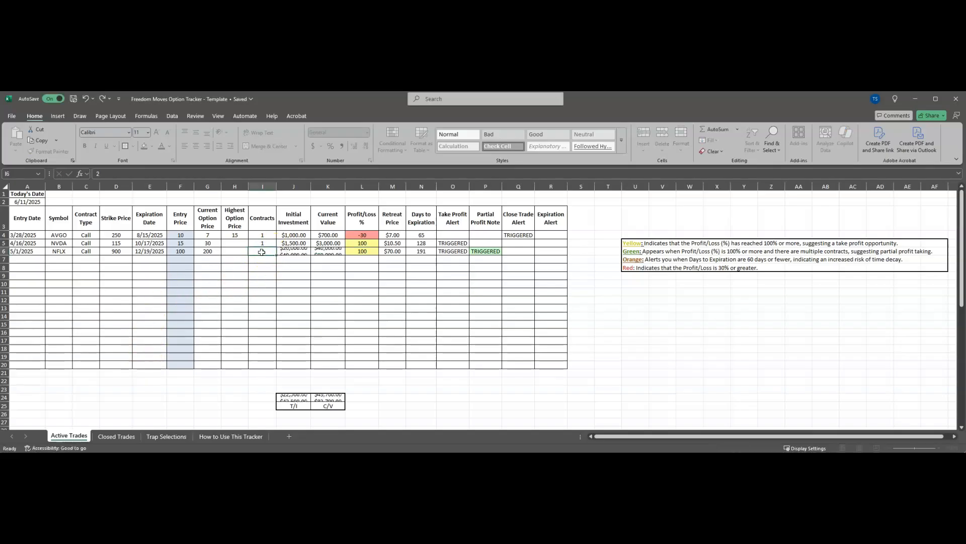
pyautogui.press('Tab')
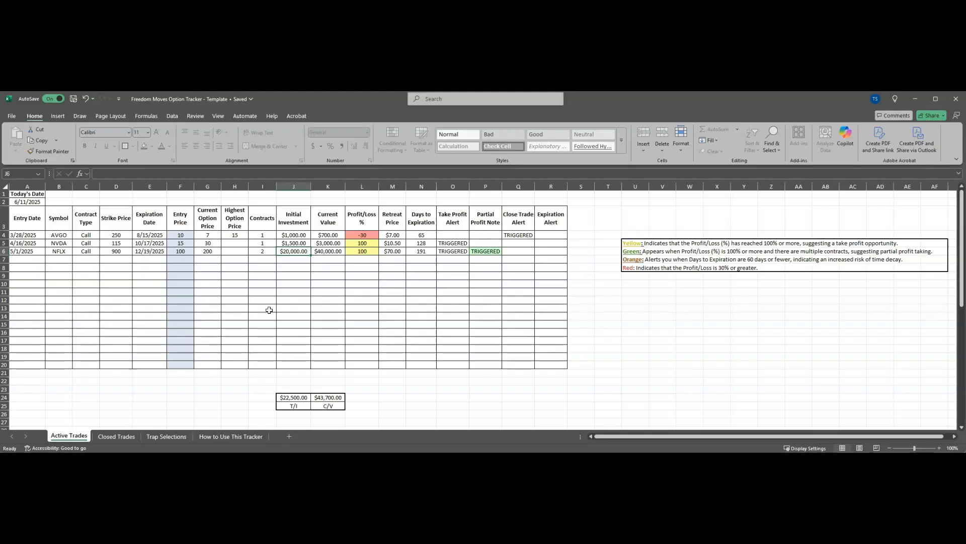
# Copy the NFLX trade's entry date through contracts and paste it as values into Closed Trades, starting at the first Entry Date cell
pyautogui.click(295, 401)
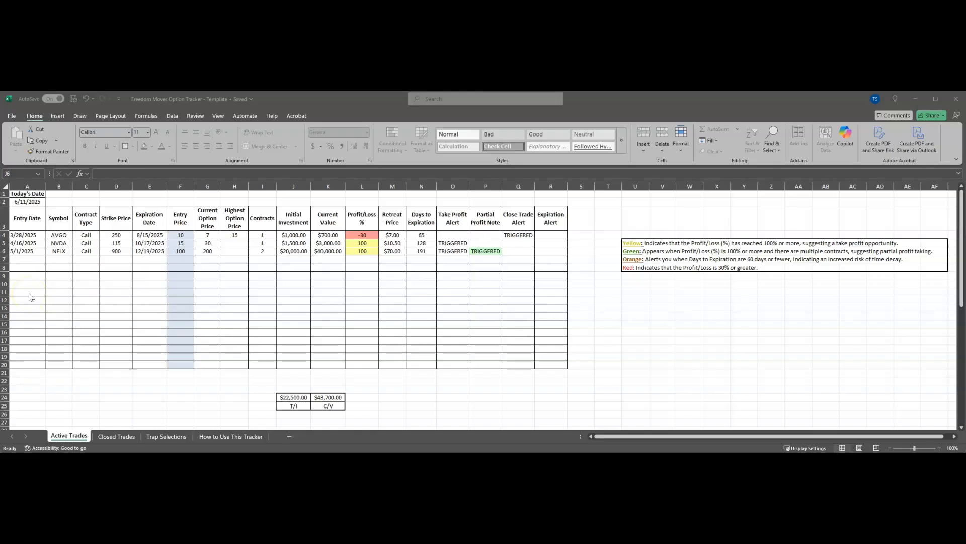
pyautogui.click(16, 250)
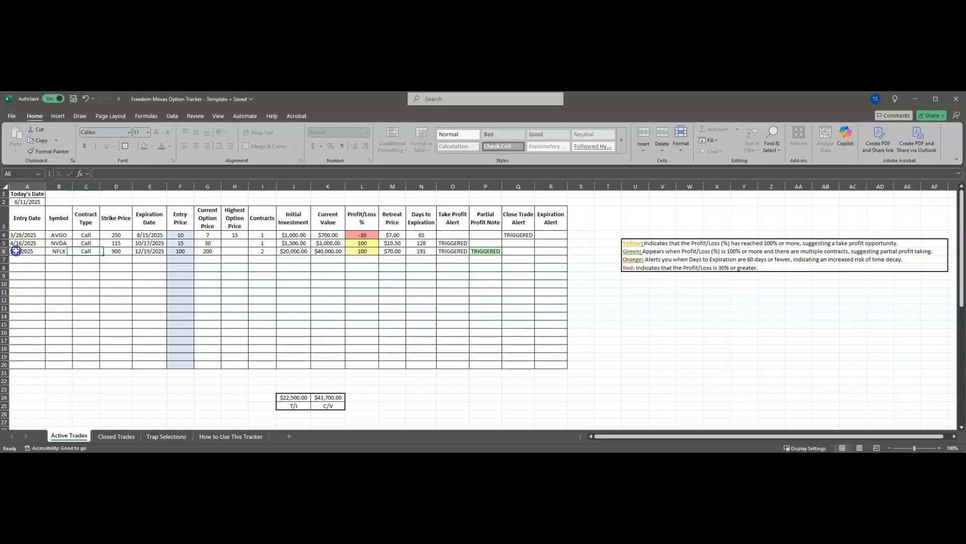
pyautogui.moveTo(16, 250); pyautogui.dragTo(257, 253)
pyautogui.hotkey('ctrl', 'c')
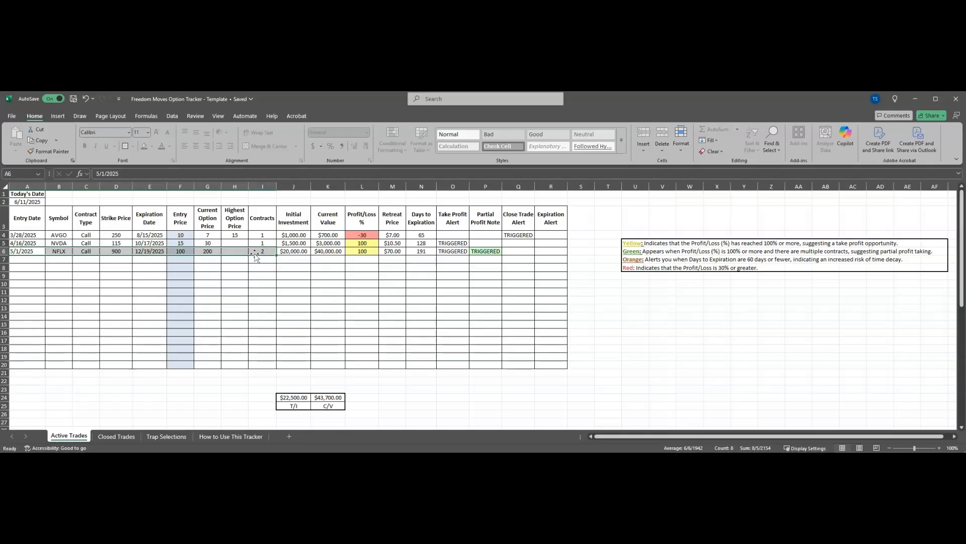
pyautogui.rightClick(255, 255)
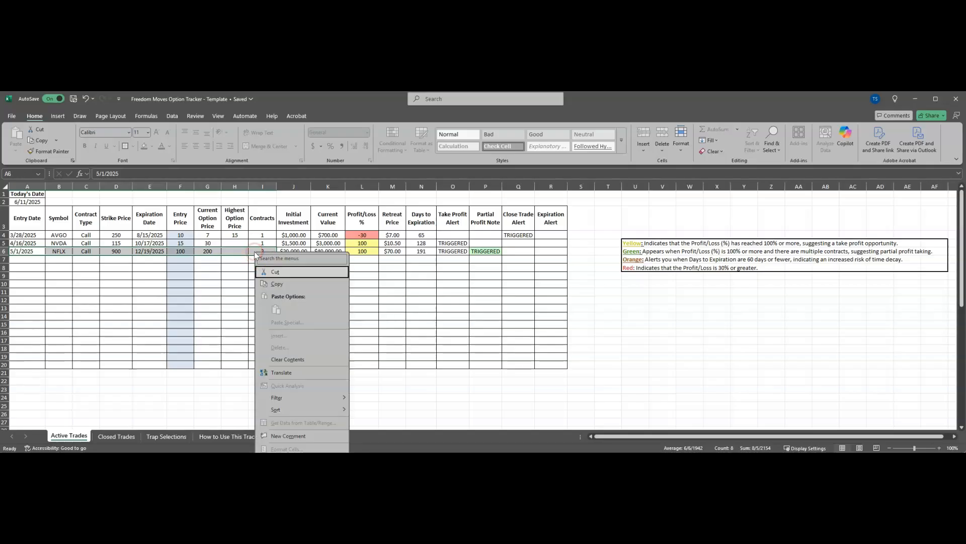
pyautogui.click(277, 284)
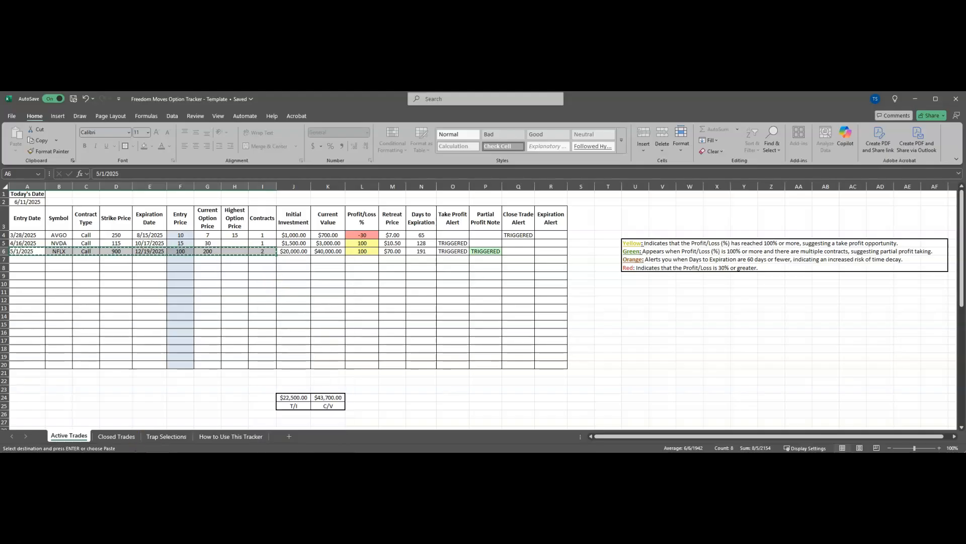
pyautogui.click(117, 436)
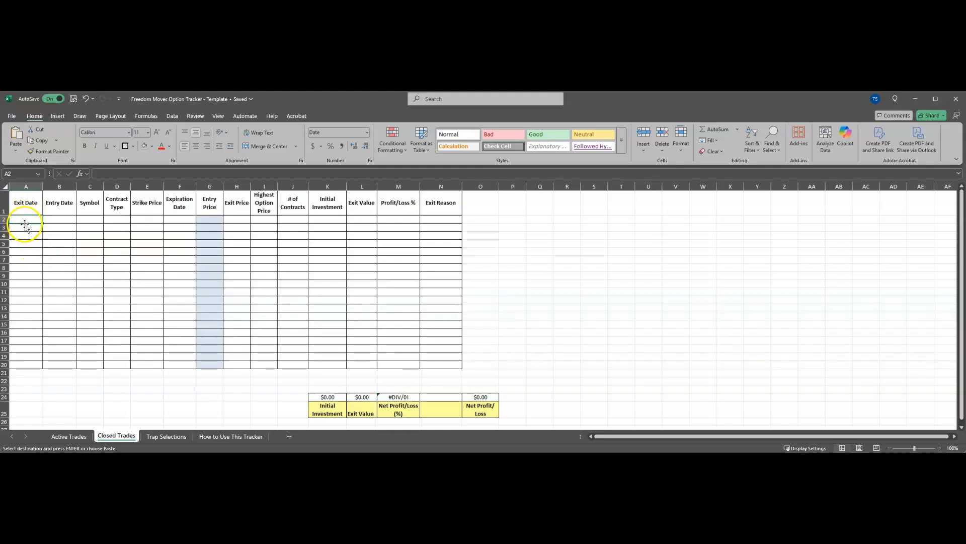
pyautogui.click(56, 221)
pyautogui.rightClick(56, 221)
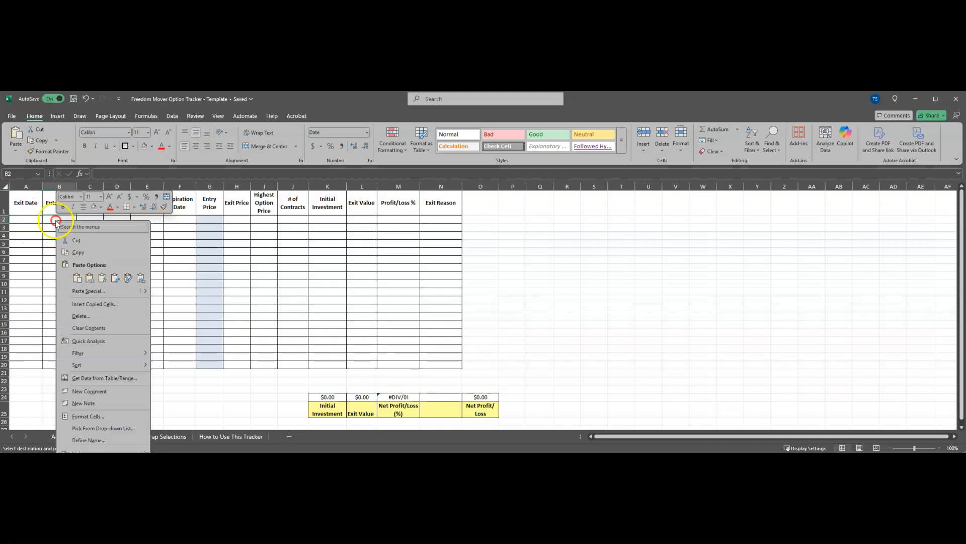
pyautogui.click(89, 278)
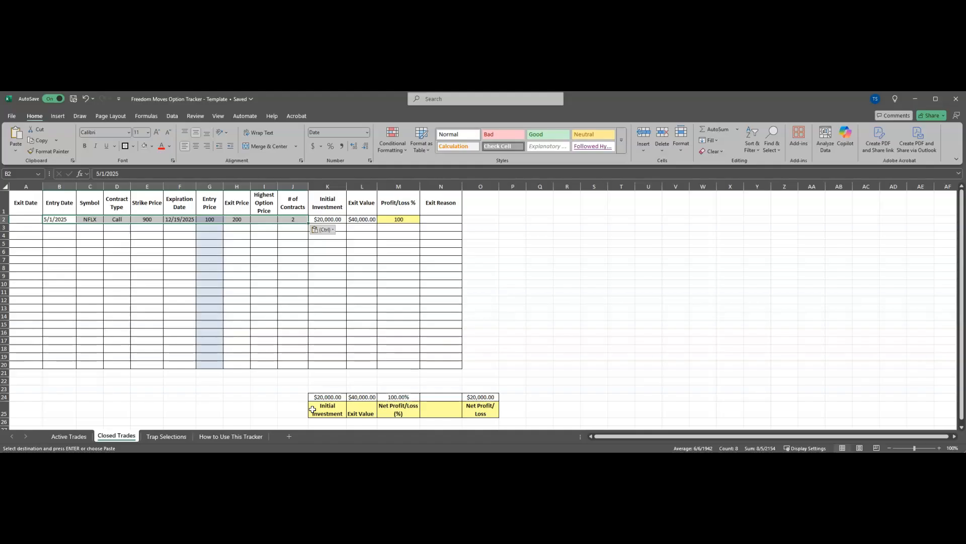
# Copy the AVGO and NVDA trades' entry date through current value from Active Trades and paste them as values below NFLX in Closed Trades
pyautogui.click(69, 436)
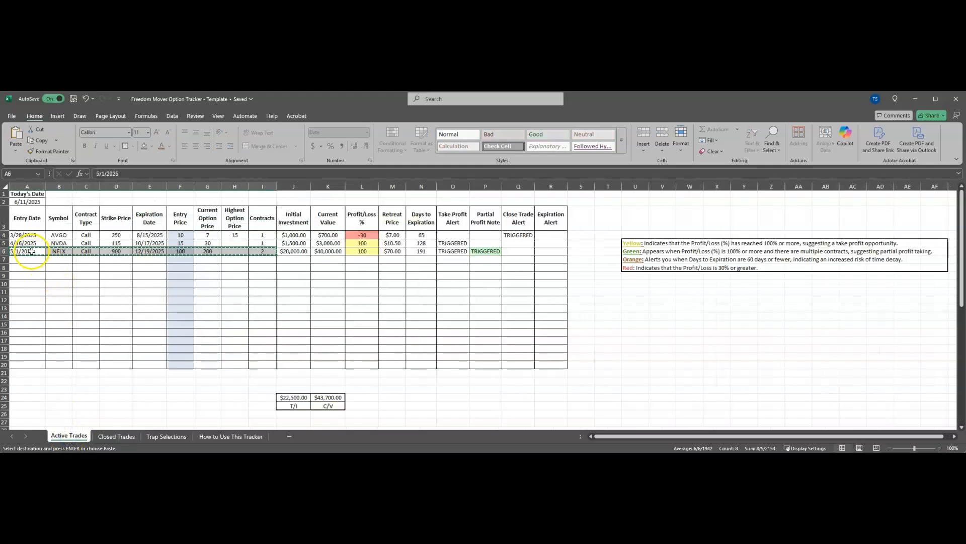
pyautogui.press('Escape')
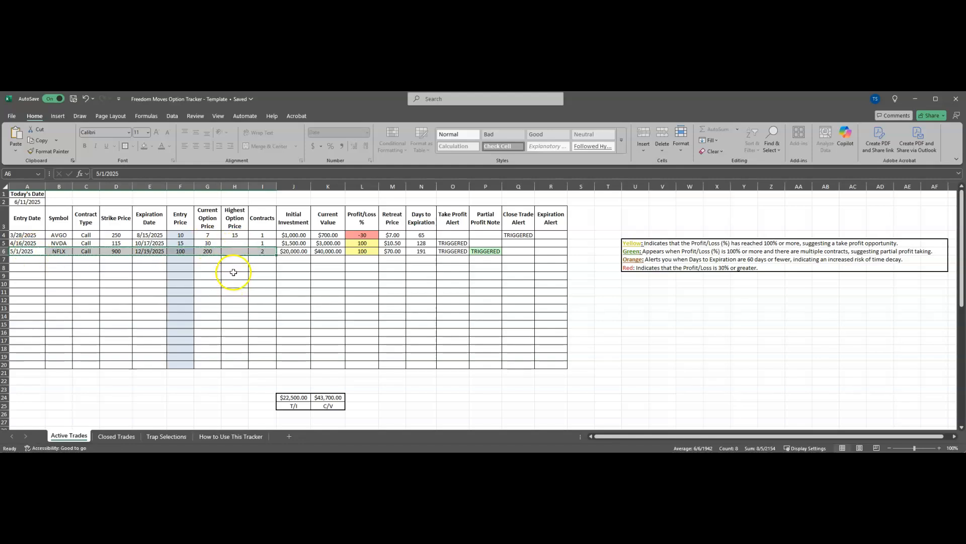
pyautogui.click(20, 235)
pyautogui.moveTo(20, 235); pyautogui.dragTo(316, 242)
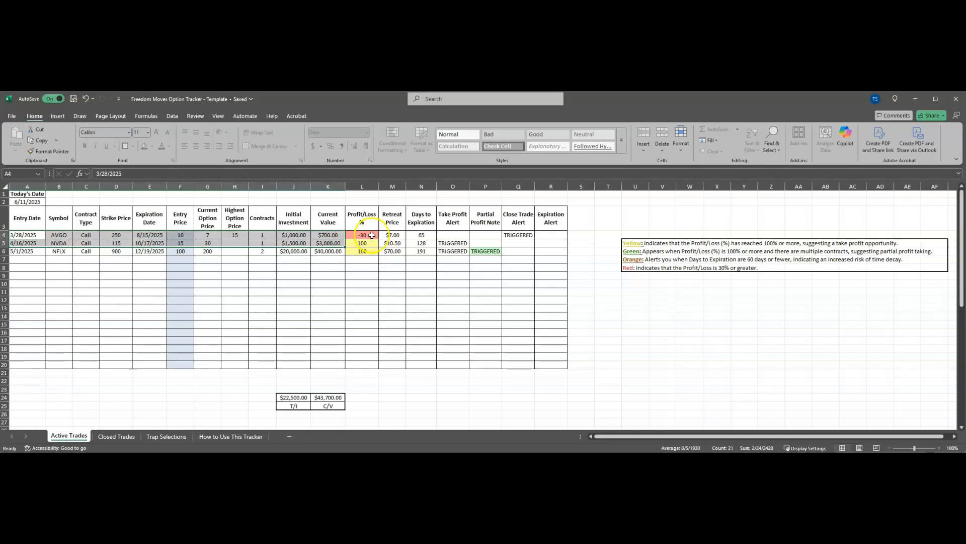
pyautogui.rightClick(234, 240)
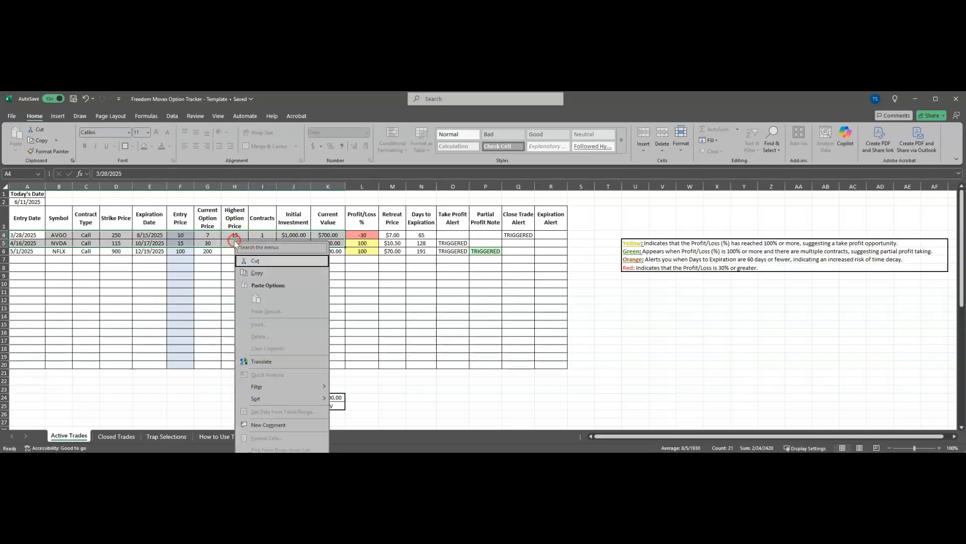
pyautogui.click(260, 272)
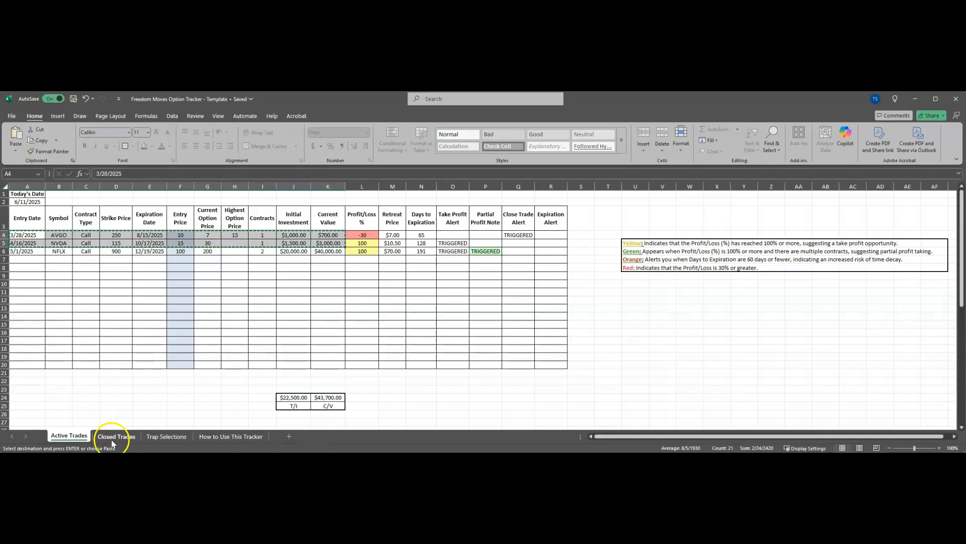
pyautogui.click(112, 442)
pyautogui.click(58, 229)
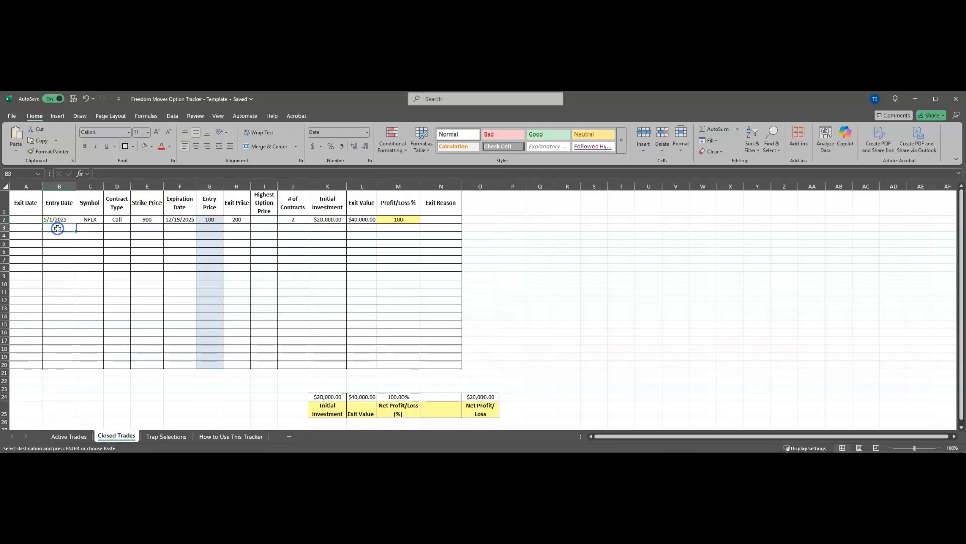
pyautogui.rightClick(58, 229)
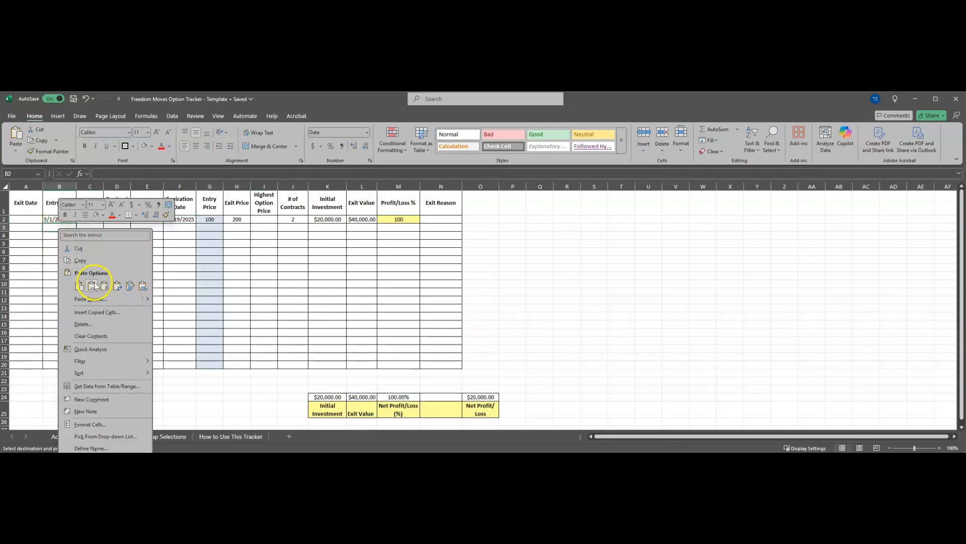
pyautogui.click(92, 285)
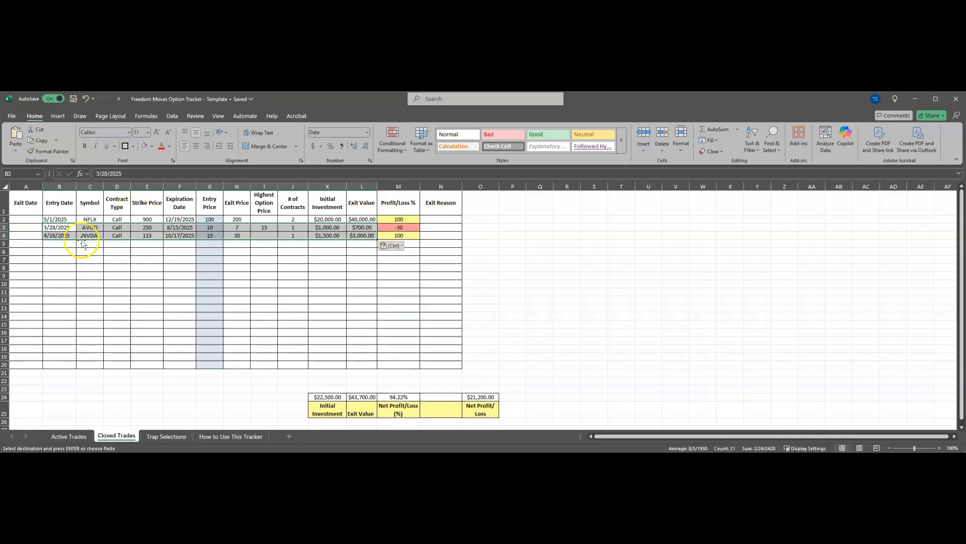
# Enter 6/11/2025 as the exit date of the NFLX, AVGO and NVDA trades in Closed Trades
pyautogui.click(31, 221)
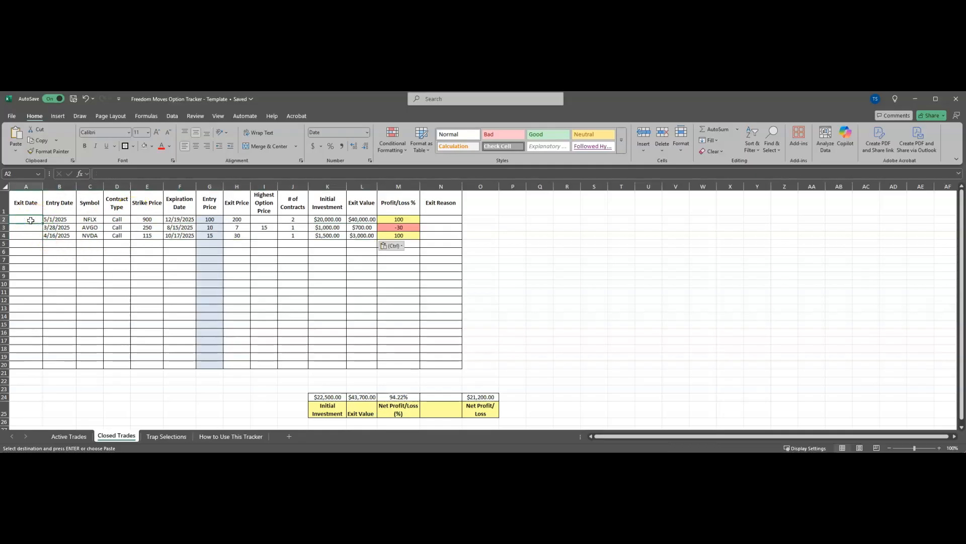
pyautogui.write('6/11/2')
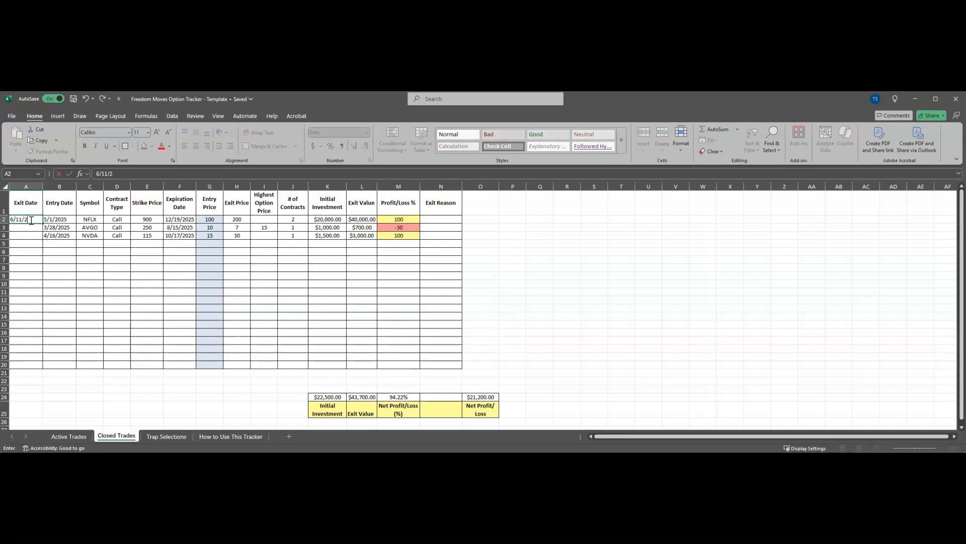
pyautogui.write('025')
pyautogui.press('Return')
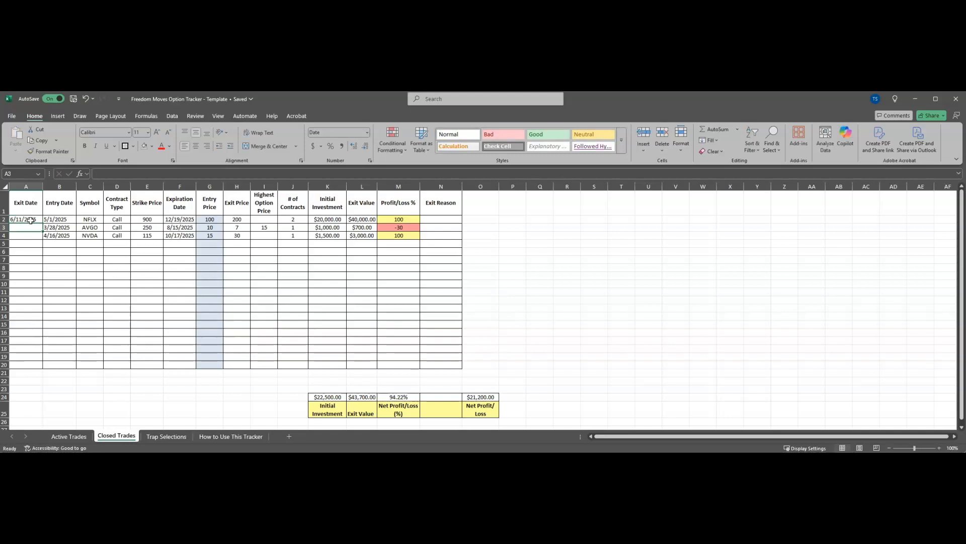
pyautogui.write('6/11/25')
pyautogui.press('Return')
pyautogui.write('6/11')
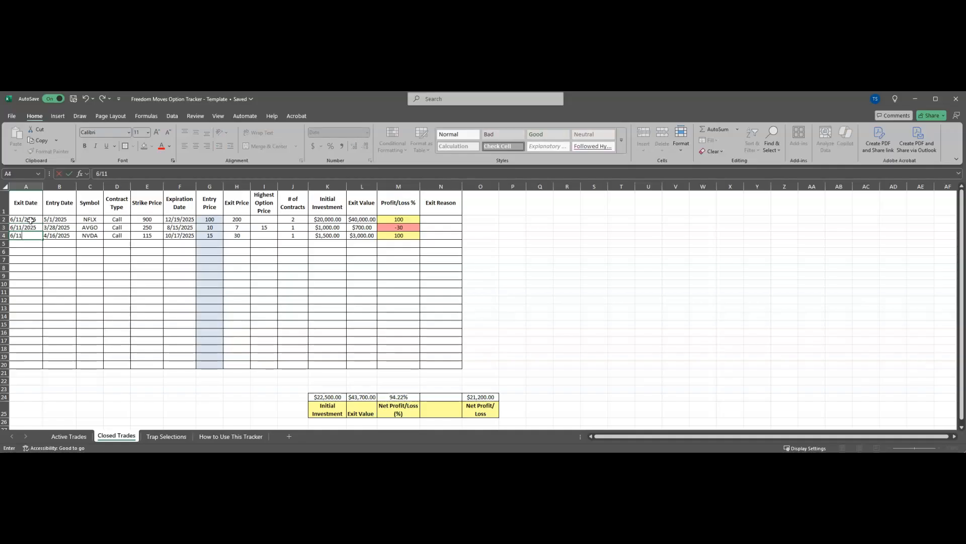
pyautogui.write('/2025')
pyautogui.press('Return')
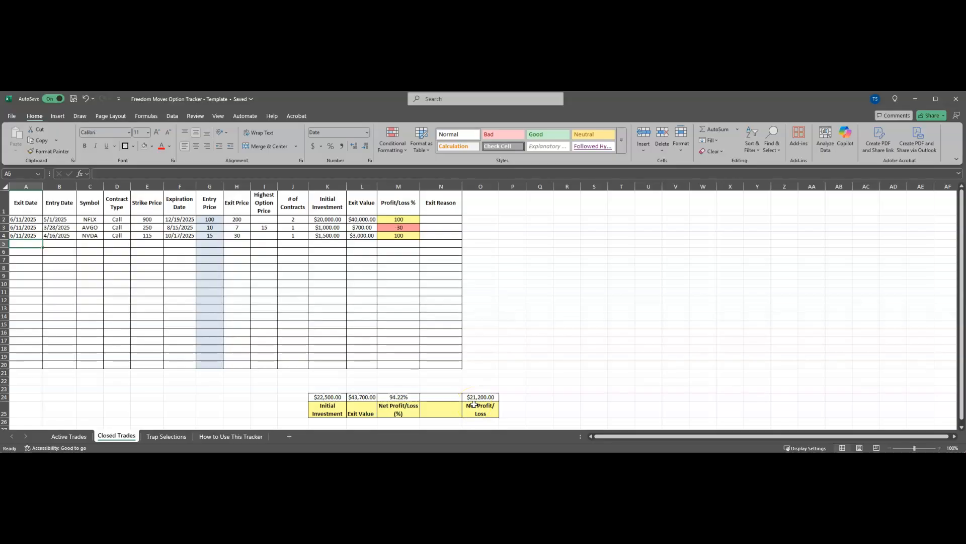
# Clear the entry date through contracts cells of the AVGO and NVDA trades in Active Trades
pyautogui.click(64, 436)
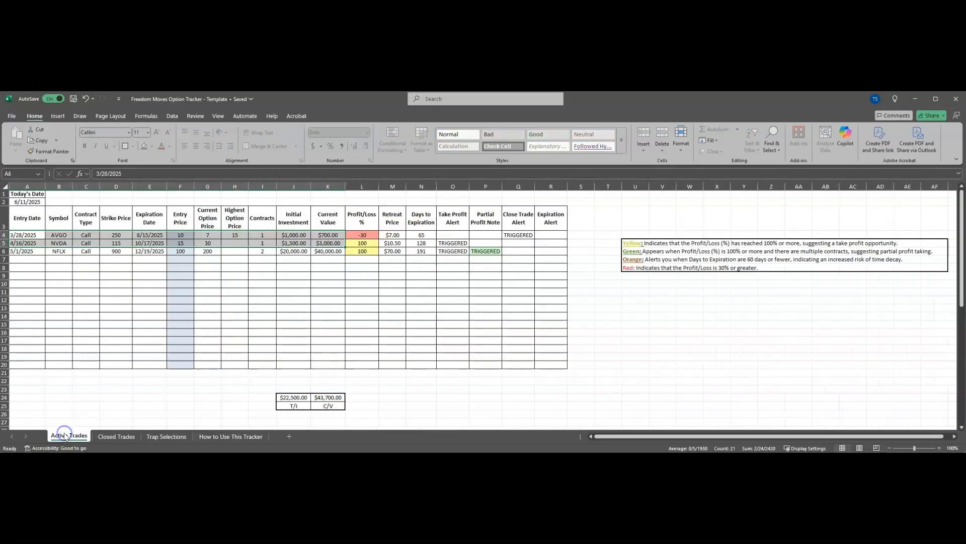
pyautogui.click(15, 235)
pyautogui.moveTo(15, 236); pyautogui.dragTo(255, 244)
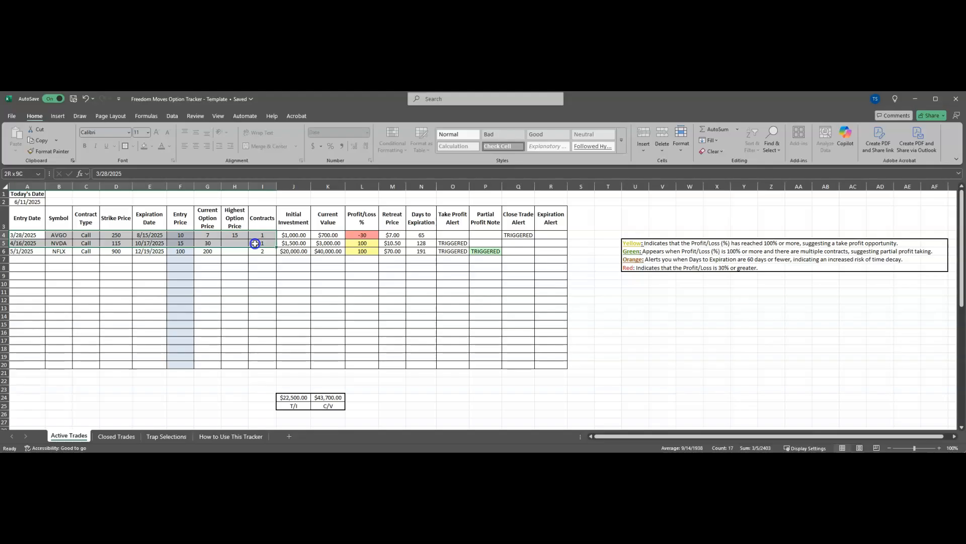
pyautogui.moveTo(255, 244); pyautogui.dragTo(256, 244)
pyautogui.rightClick(263, 243)
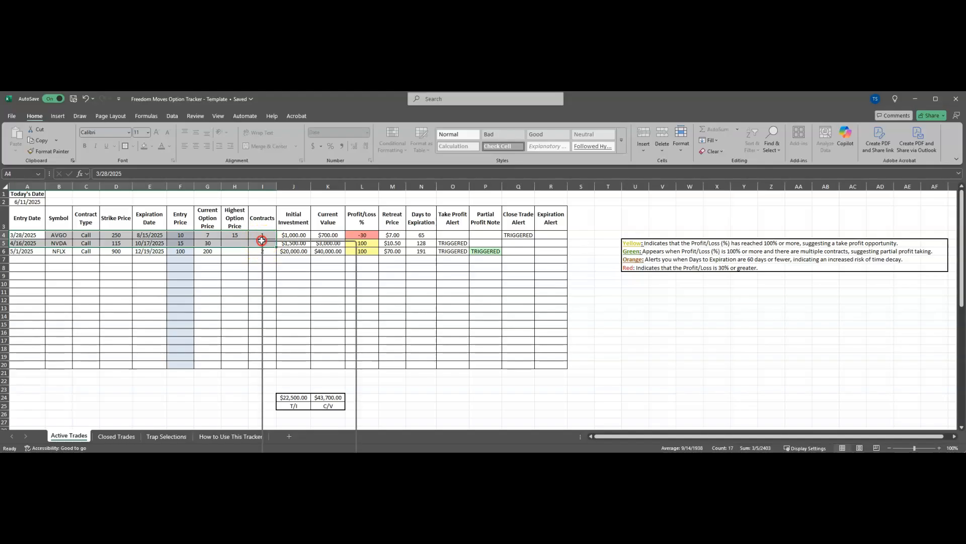
pyautogui.click(283, 346)
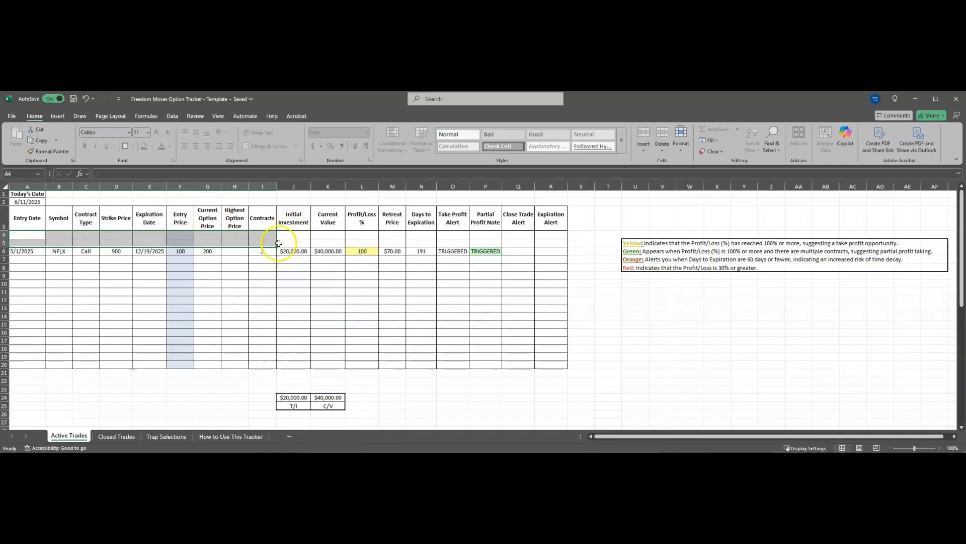
# Copy the NFLX trade's entry date through contracts and paste it as values into row 4, the first trade row
pyautogui.moveTo(20, 251); pyautogui.dragTo(256, 251)
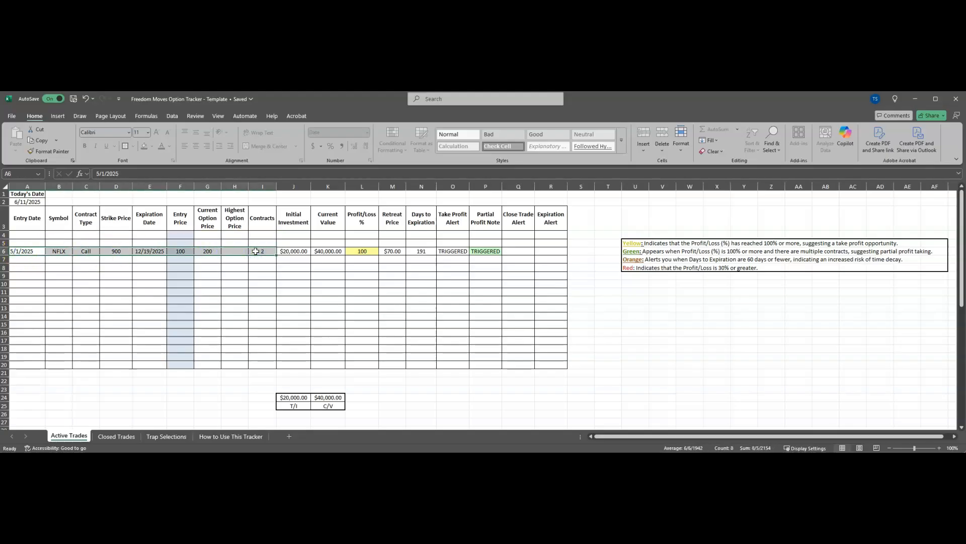
pyautogui.rightClick(255, 251)
pyautogui.click(276, 283)
pyautogui.rightClick(29, 235)
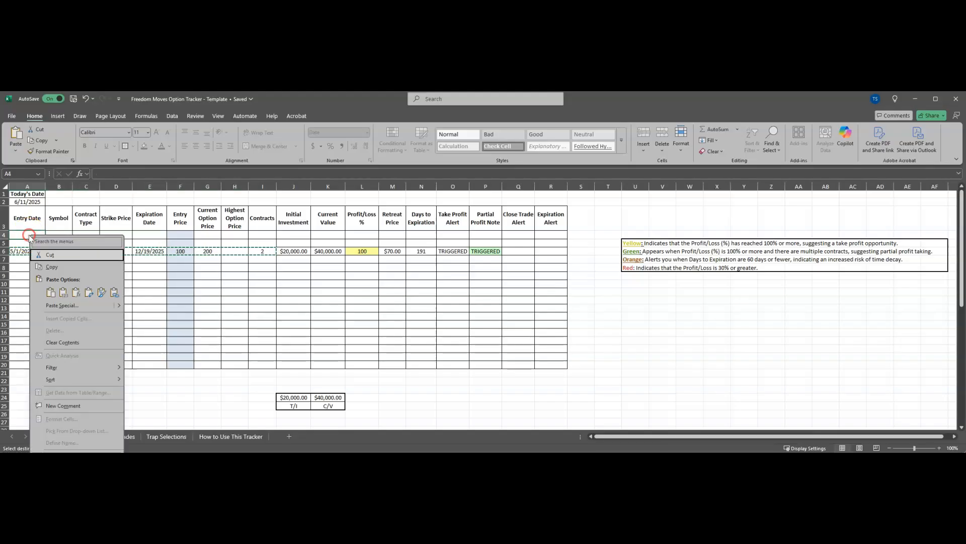
pyautogui.click(64, 290)
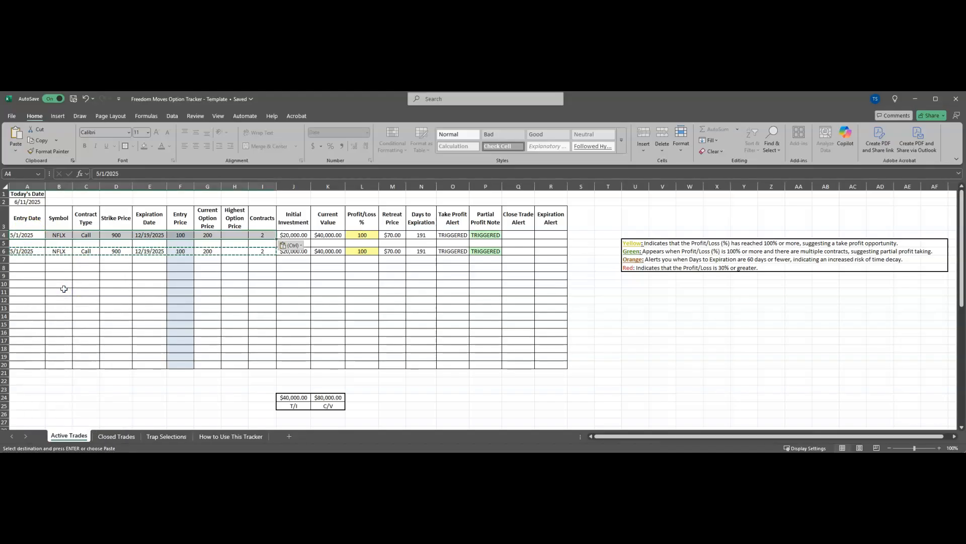
# Clear the entry date through contracts cells of the duplicate NFLX trade in row 6
pyautogui.moveTo(24, 251); pyautogui.dragTo(252, 250)
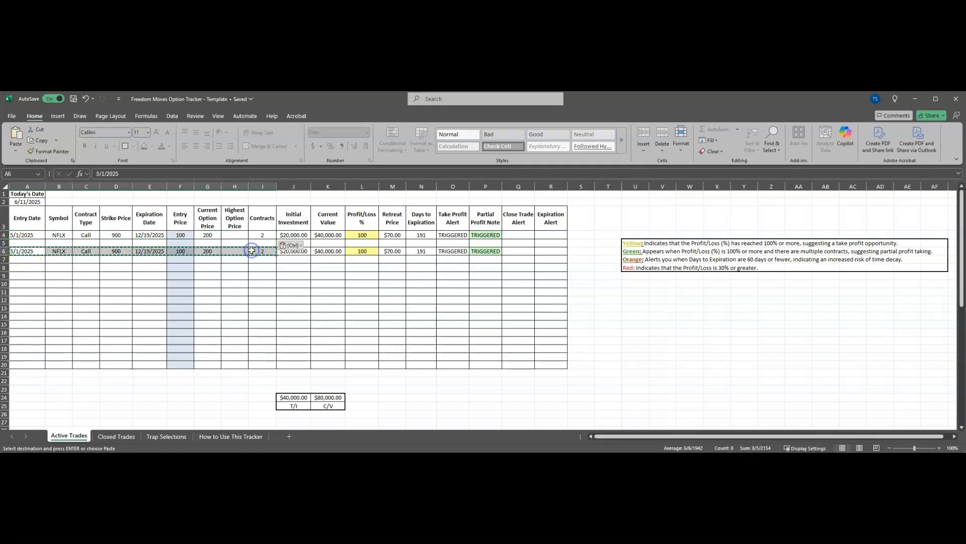
pyautogui.rightClick(252, 251)
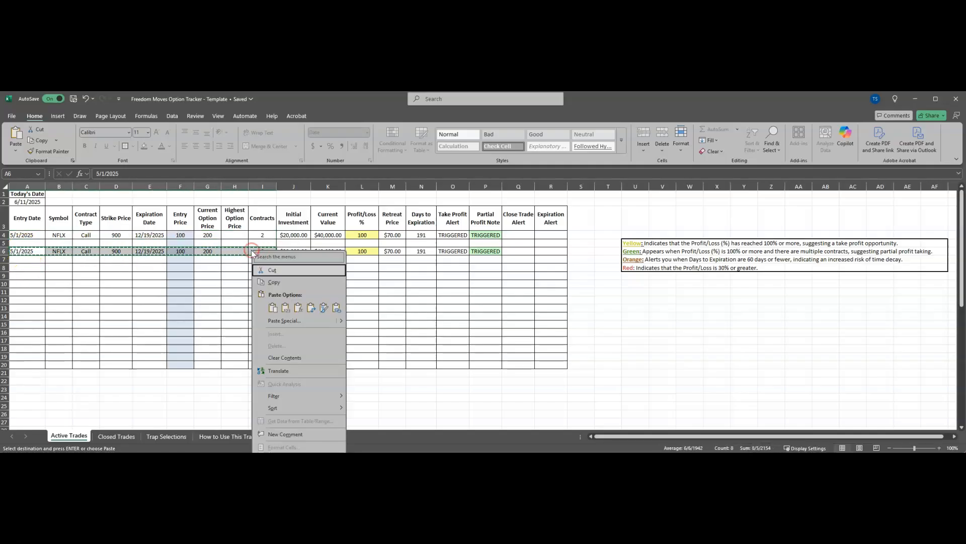
pyautogui.click(279, 357)
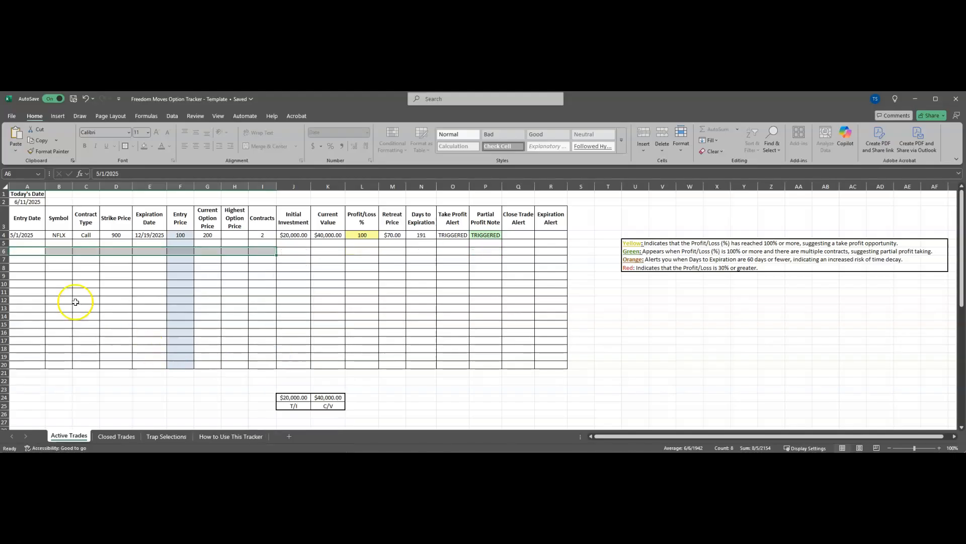
pyautogui.click(30, 243)
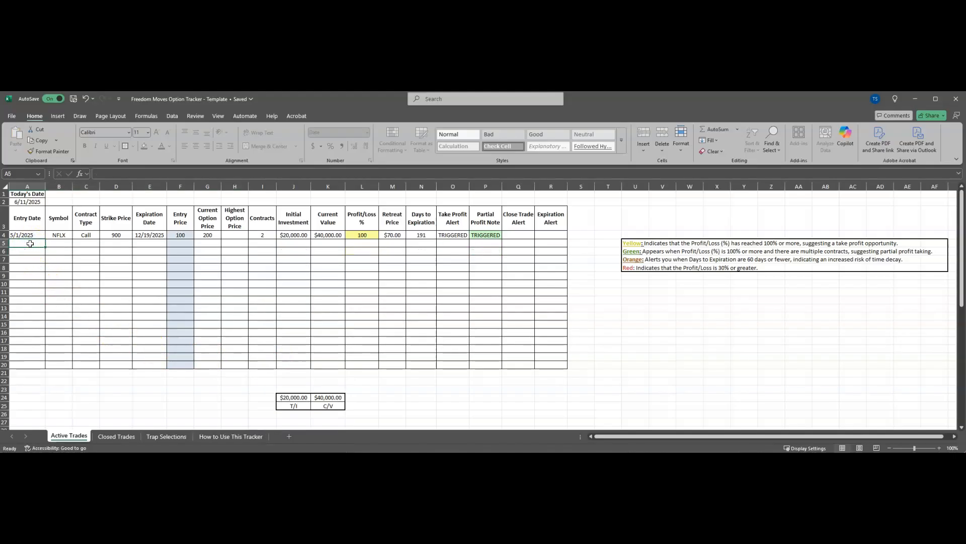